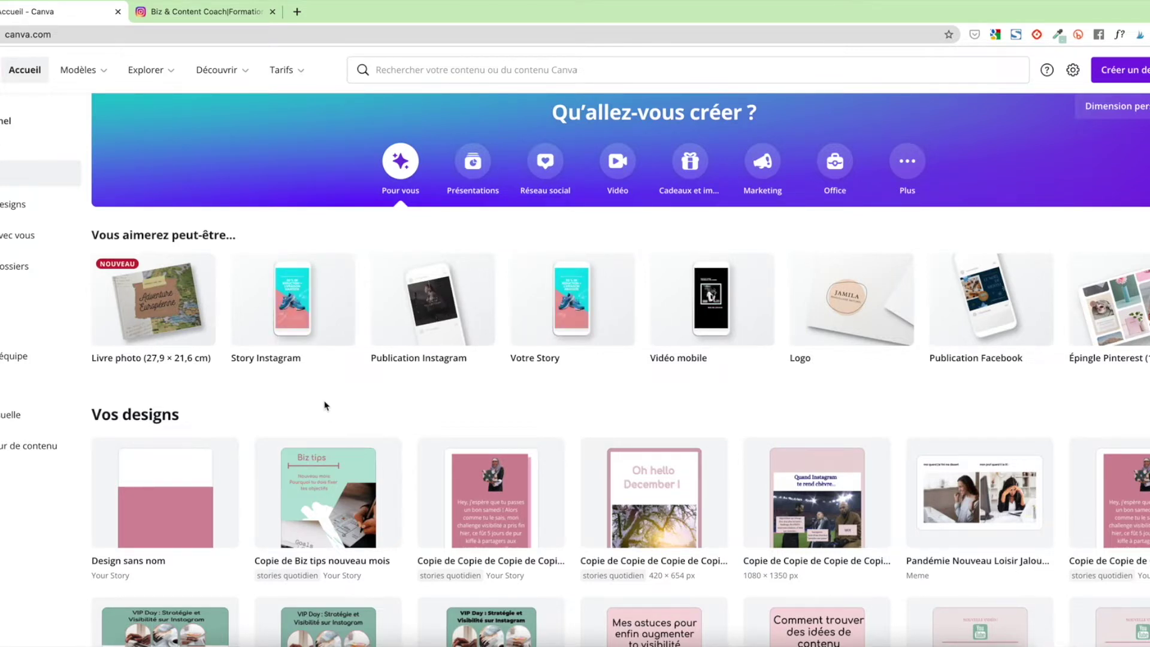
Step: Search the templates for "reel", look through the suggested formats, and clear the search
{"action": "left_click", "coordinate": [400, 70]}
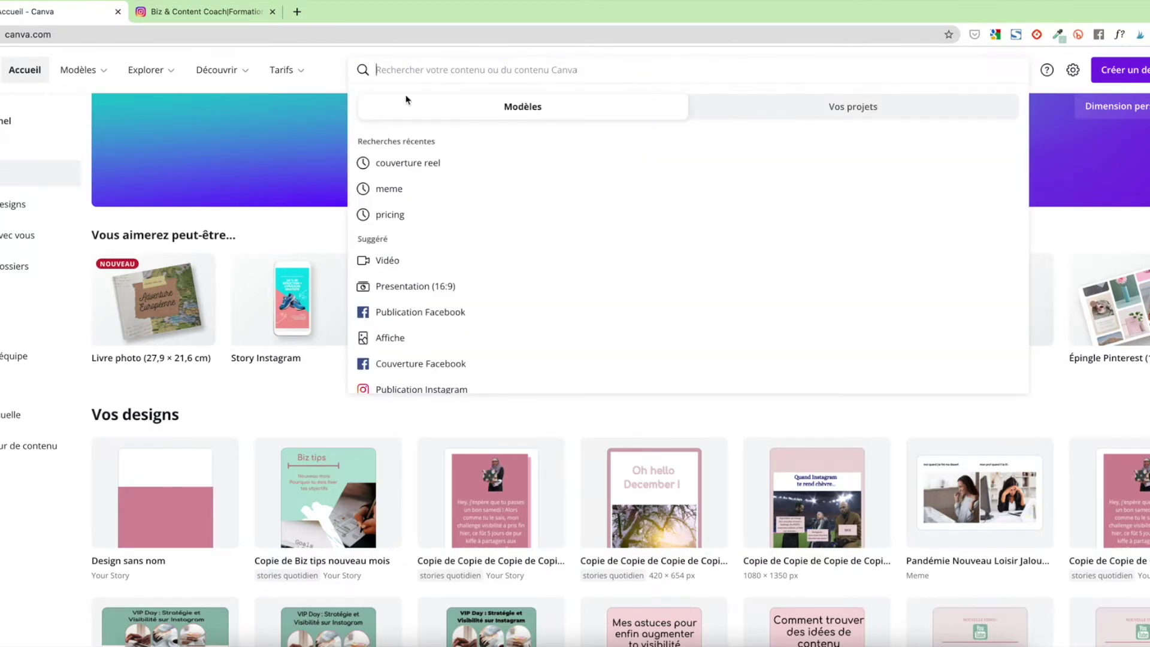
{"action": "type", "text": "reel"}
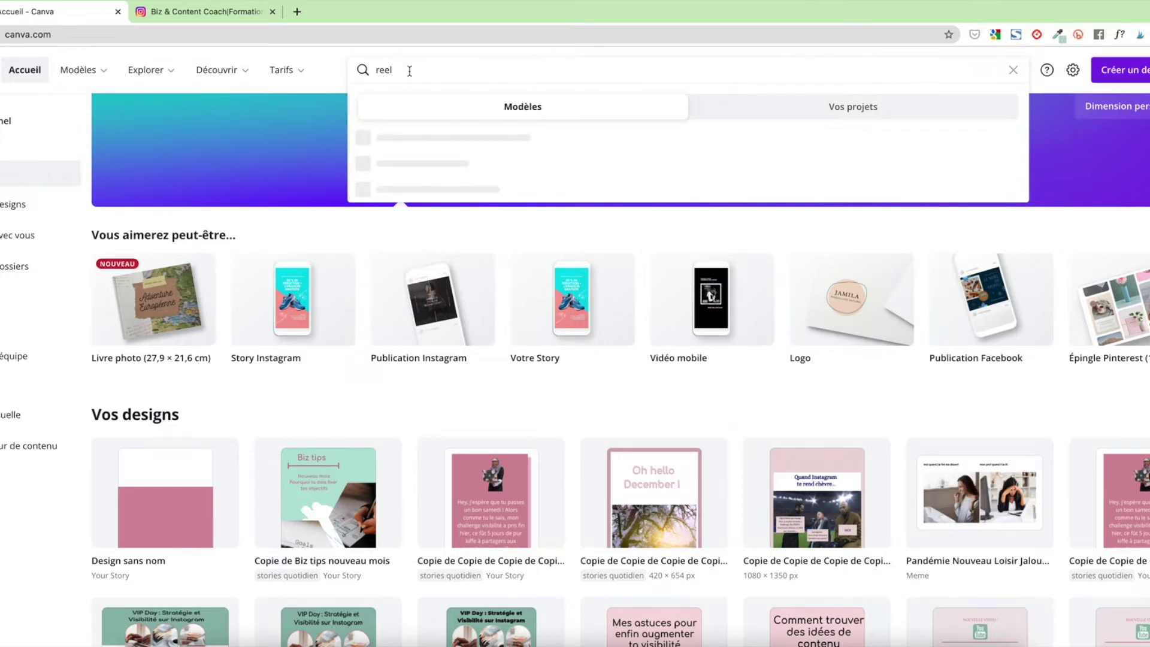
{"action": "key", "text": "BackSpace"}
{"action": "key", "text": "BackSpace"}
{"action": "key", "text": "BackSpace"}
{"action": "type", "text": "r"}
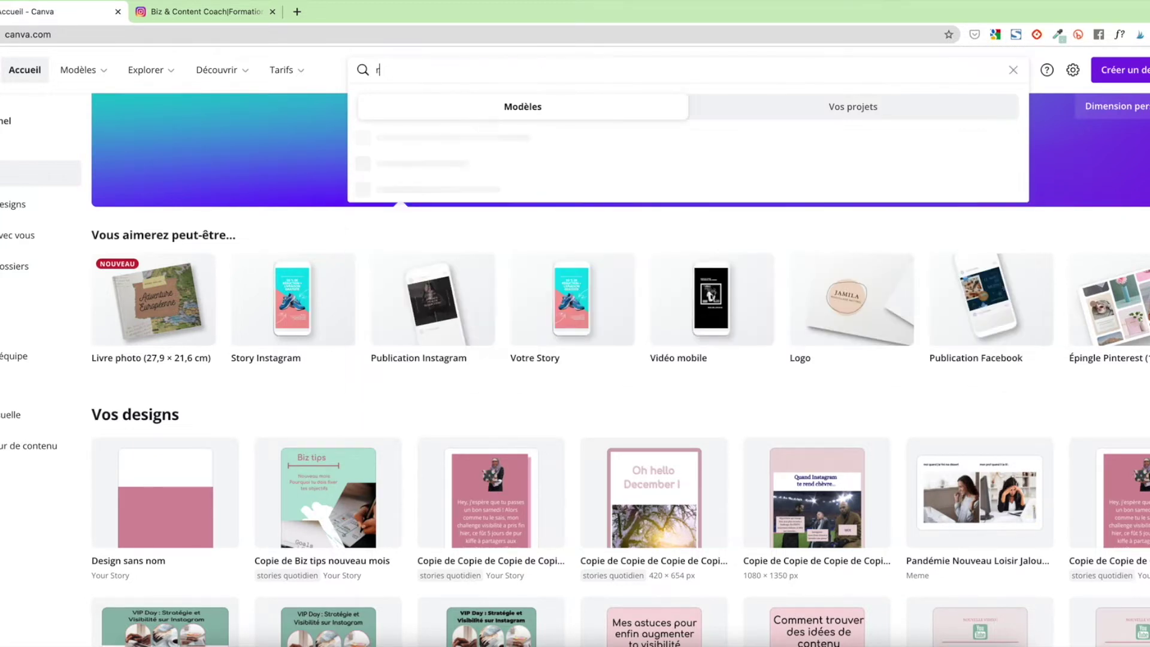
{"action": "type", "text": "eel"}
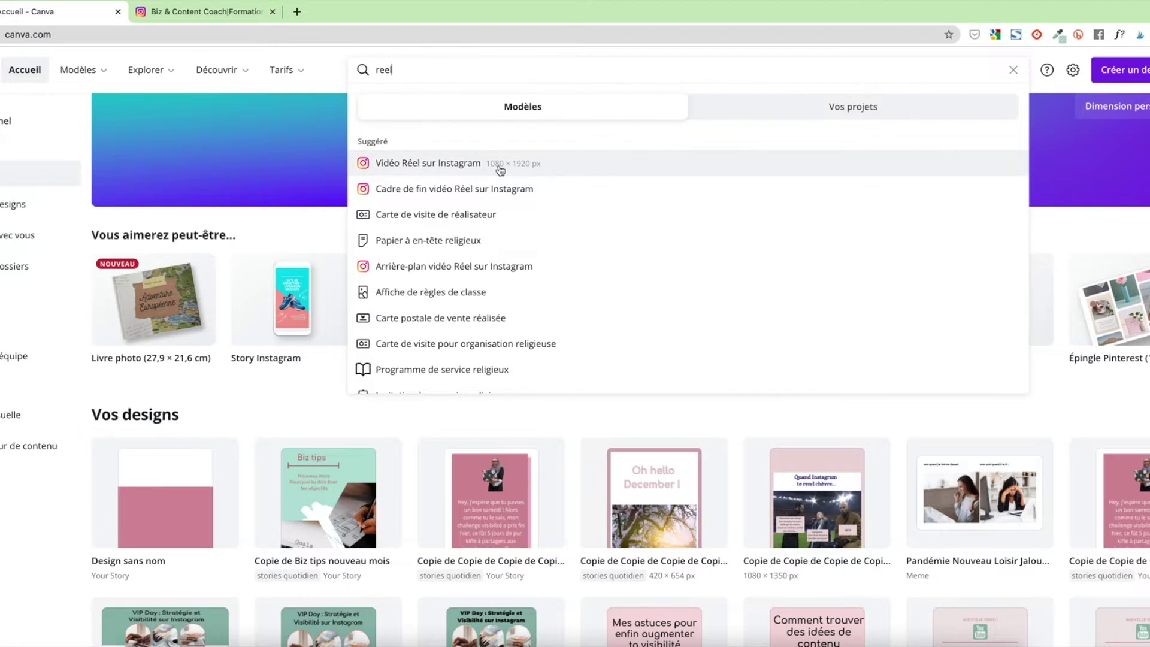
{"action": "key", "text": "BackSpace"}
{"action": "key", "text": "BackSpace"}
{"action": "key", "text": "BackSpace"}
{"action": "key", "text": "BackSpace"}
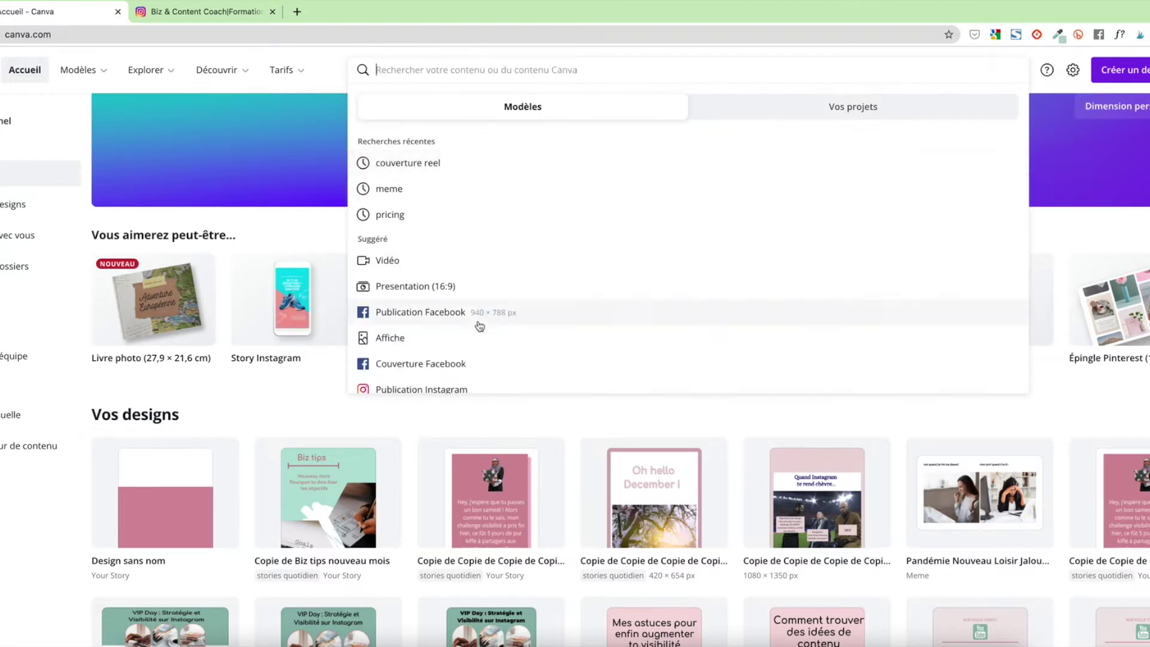
{"action": "key", "text": "Escape"}
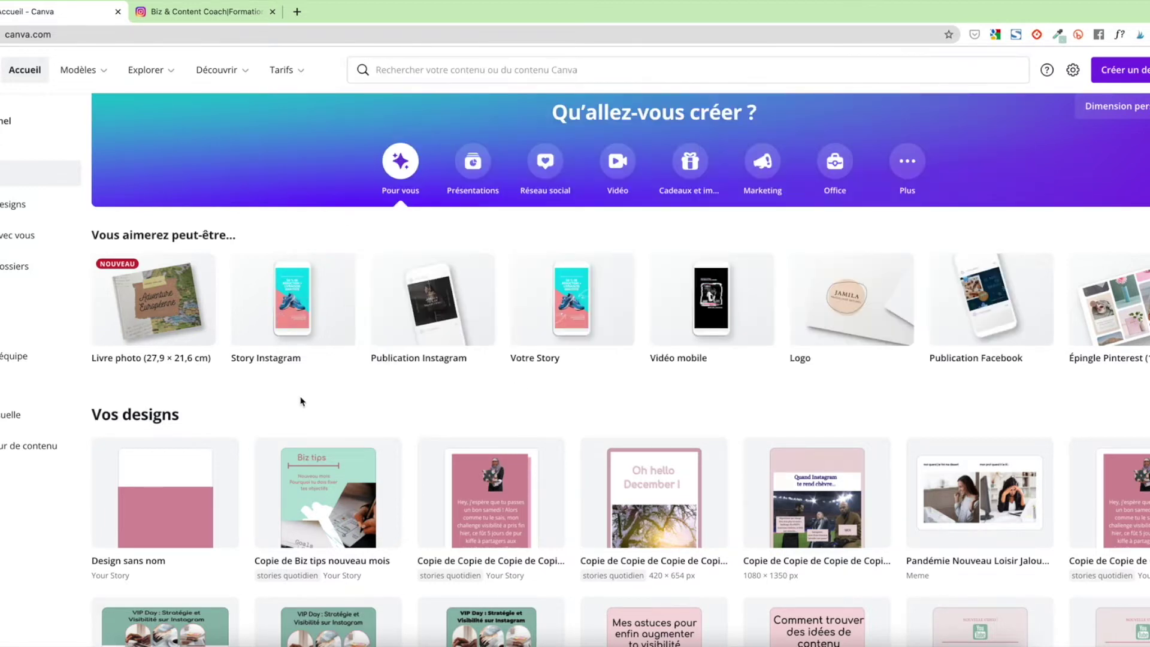
Step: Create a blank design in the Votre Story format
{"action": "left_click", "coordinate": [584, 298]}
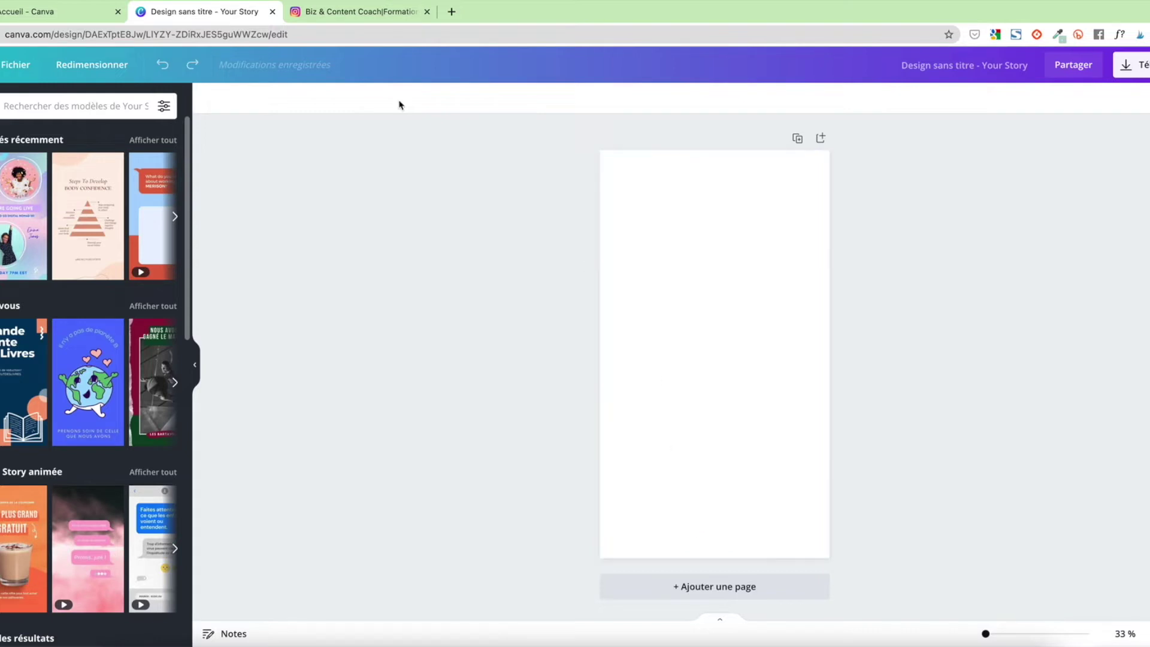
Step: Switch to the Instagram profile and compare how the reel covers appear among the reels and in the publications grid
{"action": "left_click", "coordinate": [350, 13]}
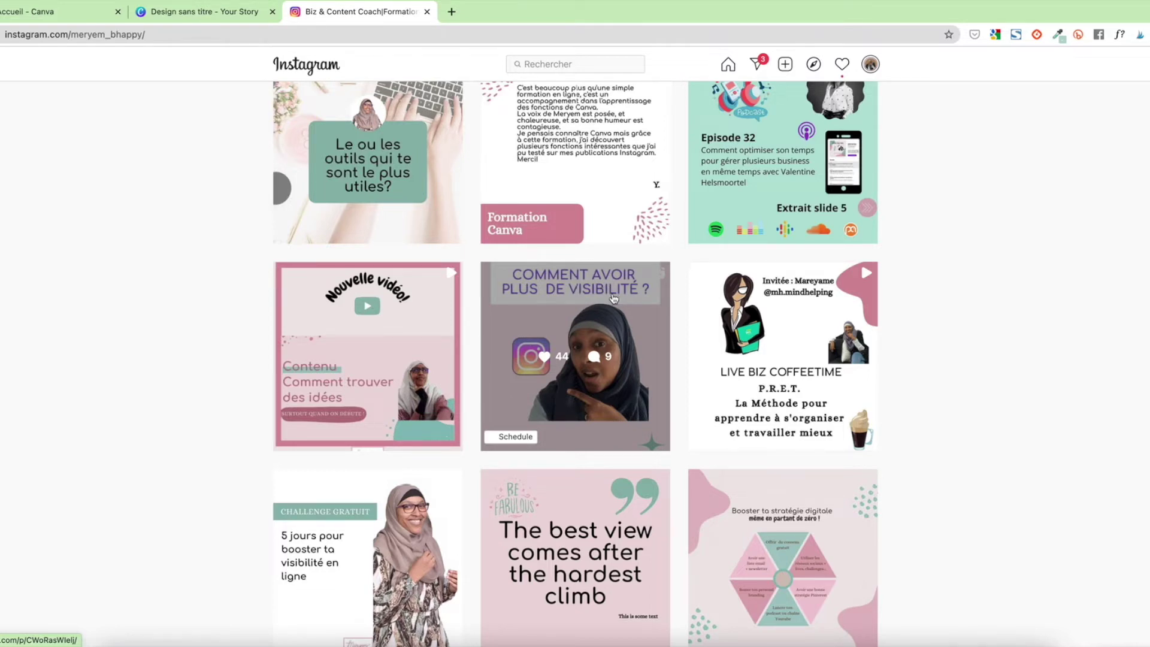
{"action": "scroll", "coordinate": [619, 300], "scroll_direction": "up", "scroll_amount": 2}
{"action": "scroll", "coordinate": [614, 299], "scroll_direction": "up", "scroll_amount": 10}
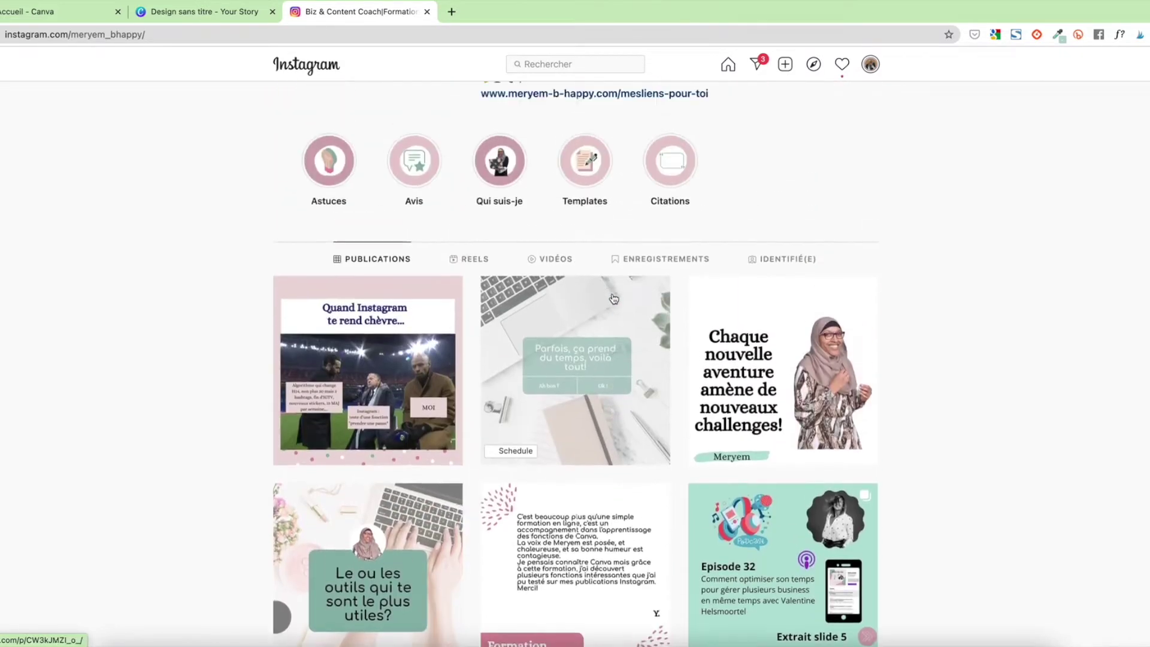
{"action": "left_click", "coordinate": [490, 393]}
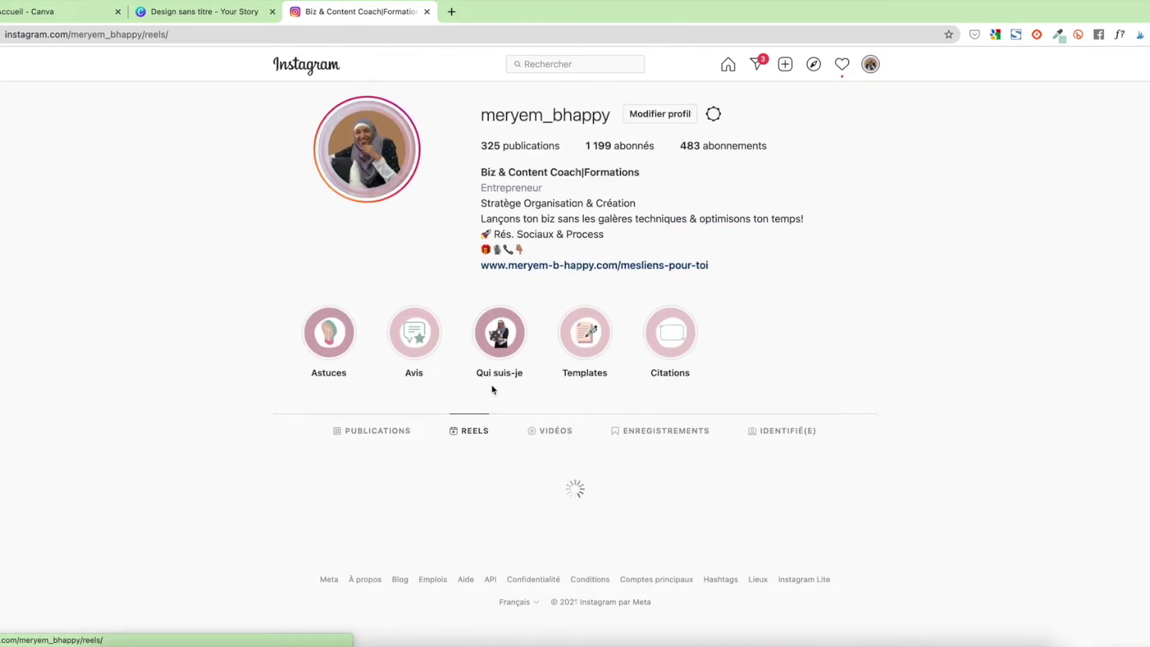
{"action": "scroll", "coordinate": [496, 387], "scroll_direction": "down", "scroll_amount": 2}
{"action": "scroll", "coordinate": [495, 388], "scroll_direction": "down", "scroll_amount": 3}
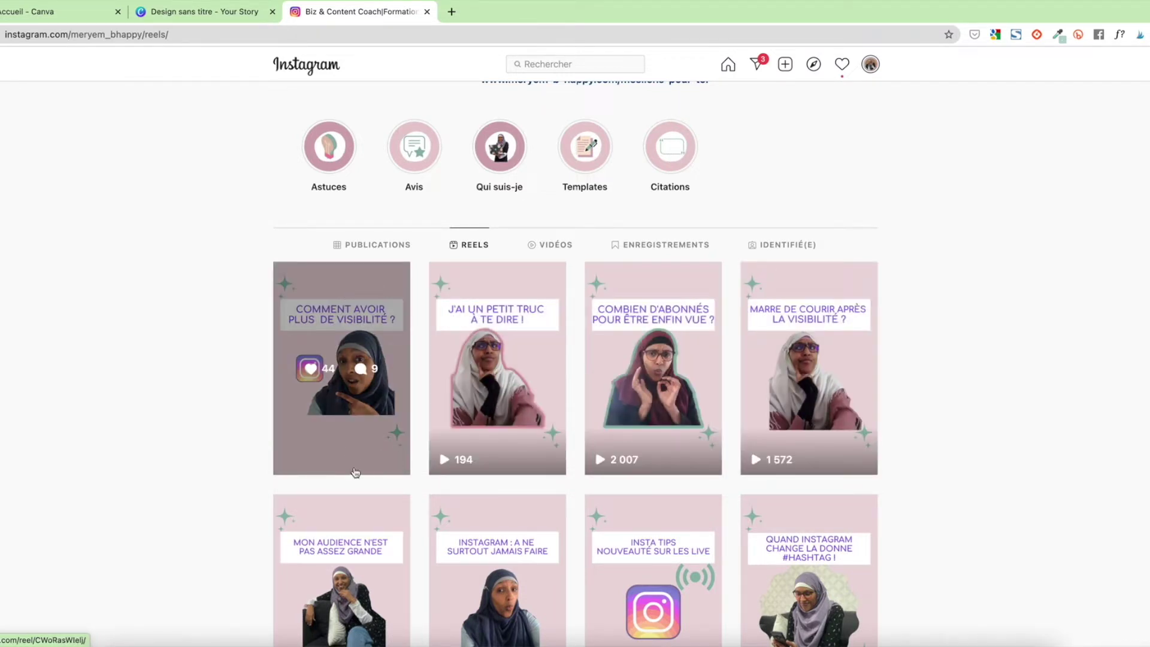
{"action": "left_click", "coordinate": [386, 245]}
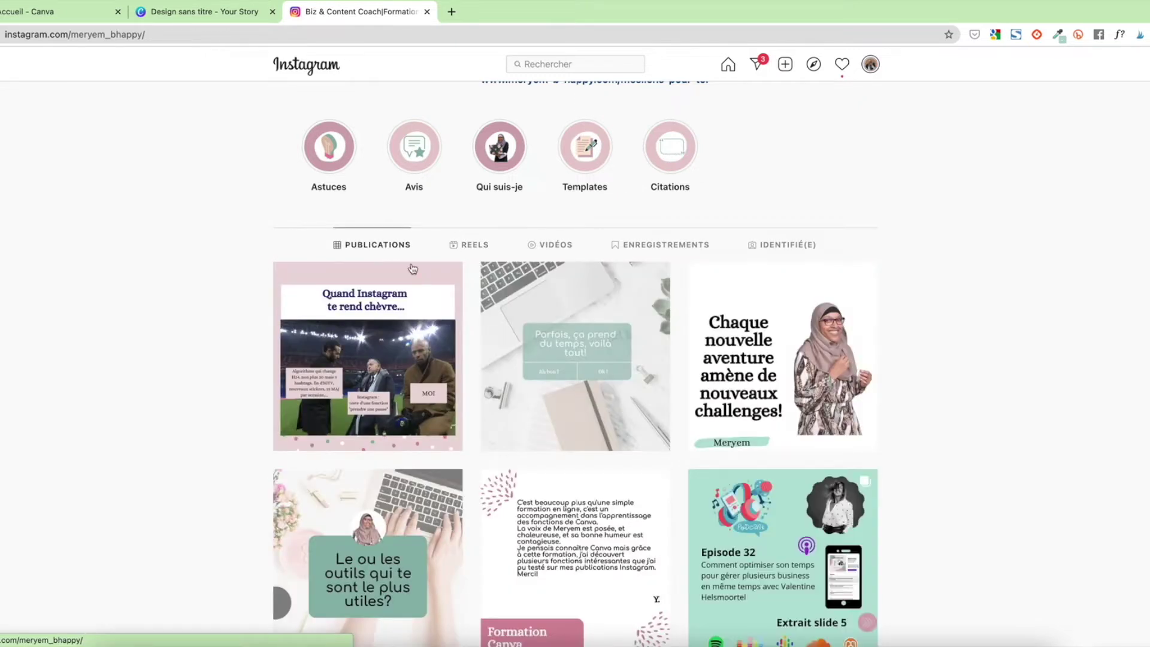
{"action": "scroll", "coordinate": [504, 339], "scroll_direction": "down", "scroll_amount": 3}
{"action": "scroll", "coordinate": [503, 338], "scroll_direction": "down", "scroll_amount": 3}
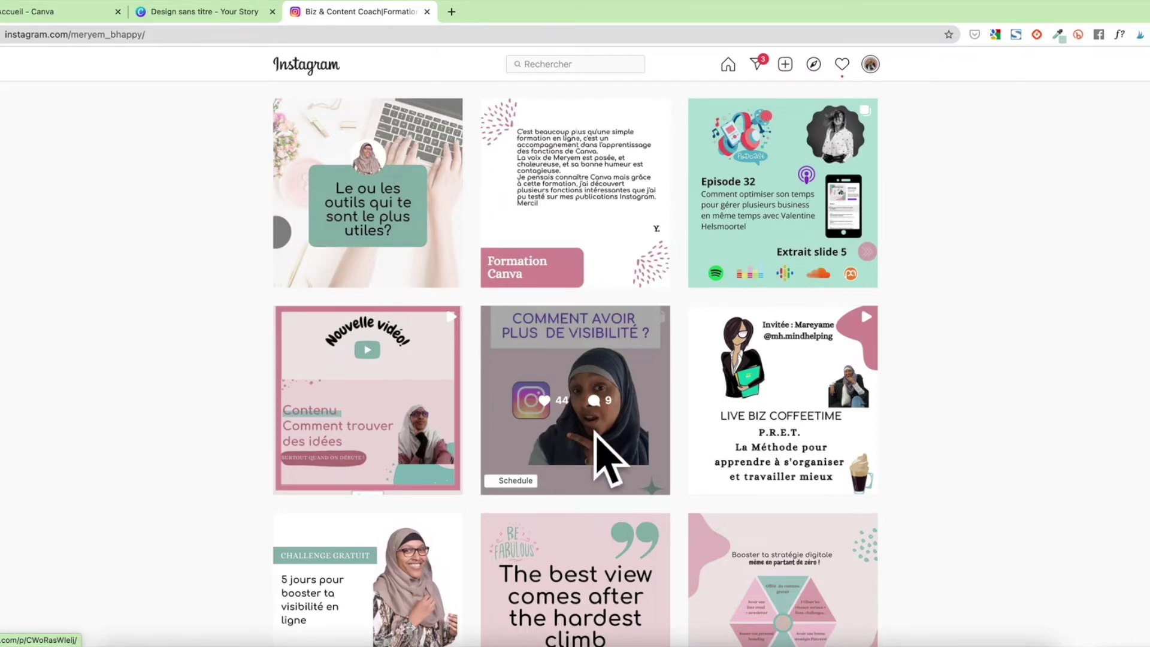
Step: Return to the Canva story design, add the recently used square and enlarge it to the full page width, centred on the page
{"action": "left_click", "coordinate": [205, 14]}
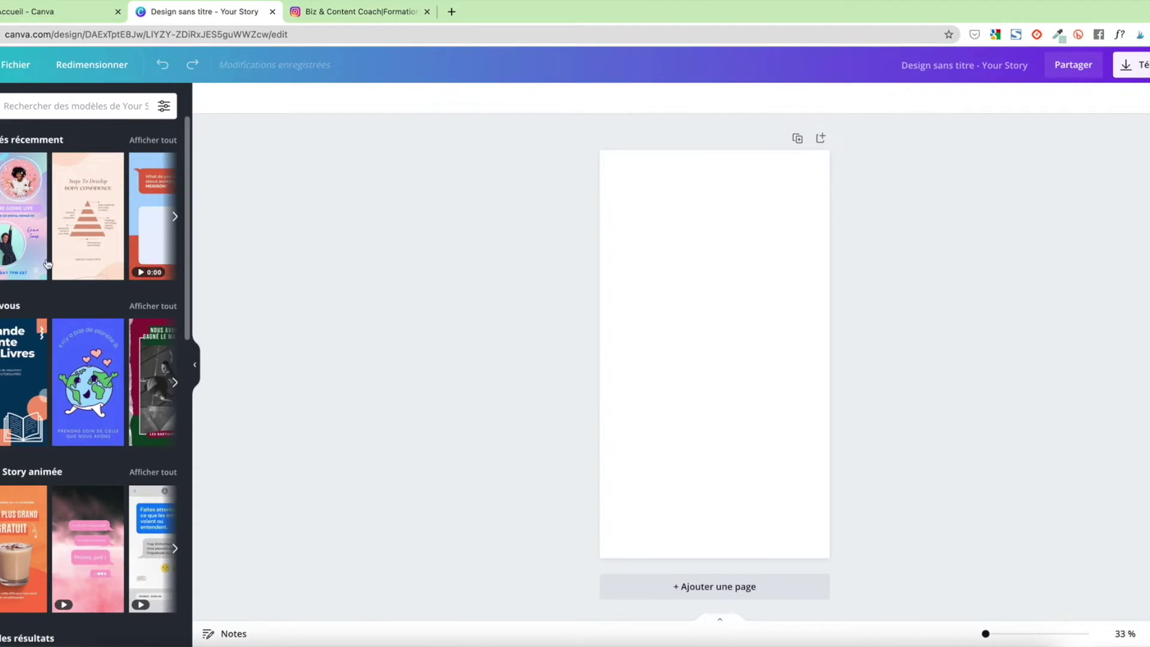
{"action": "left_click", "coordinate": [0, 154]}
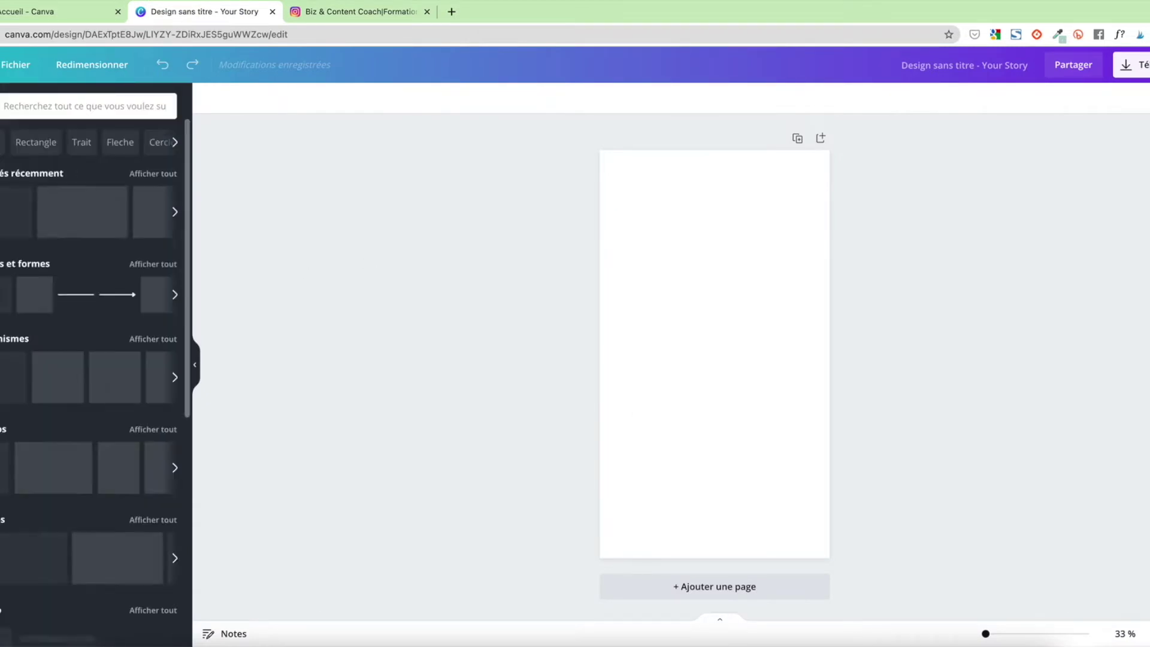
{"action": "left_click", "coordinate": [9, 212]}
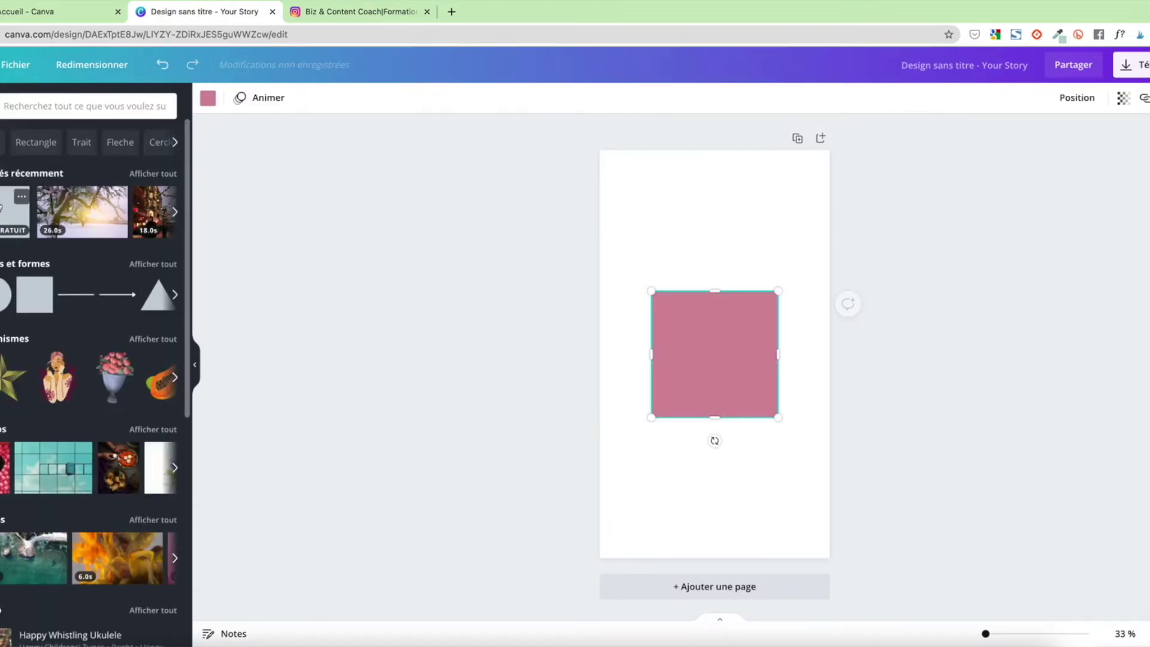
{"action": "left_click_drag", "start_coordinate": [652, 292], "coordinate": [599, 243]}
{"action": "left_click_drag", "start_coordinate": [778, 417], "coordinate": [850, 450]}
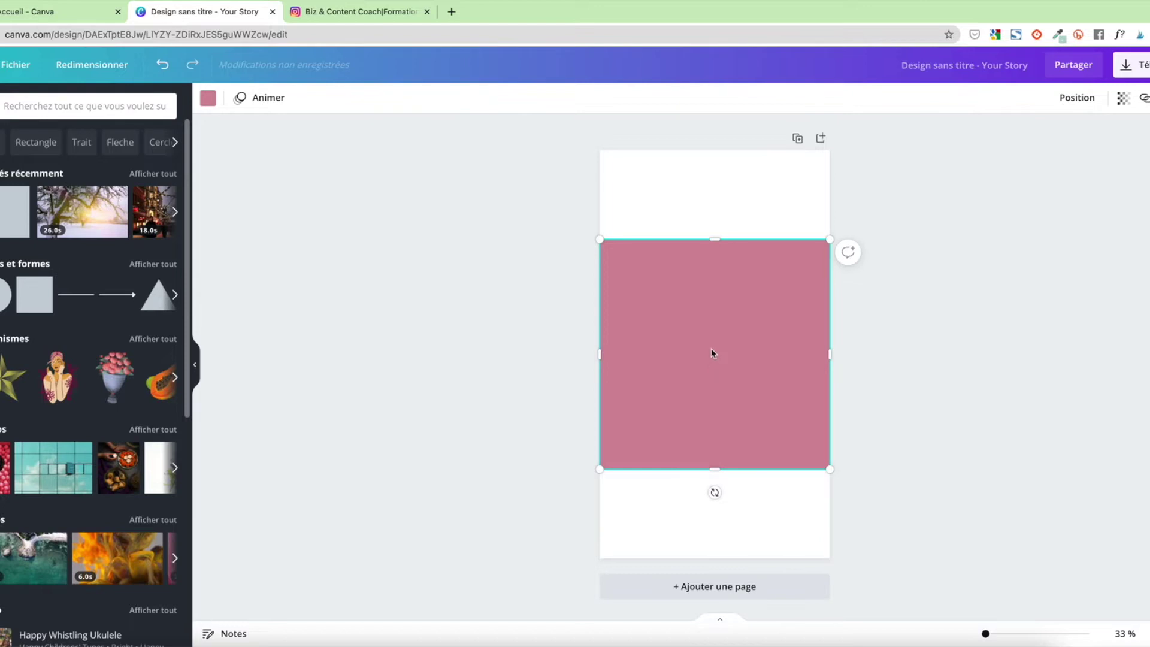
{"action": "left_click_drag", "start_coordinate": [712, 352], "coordinate": [711, 346]}
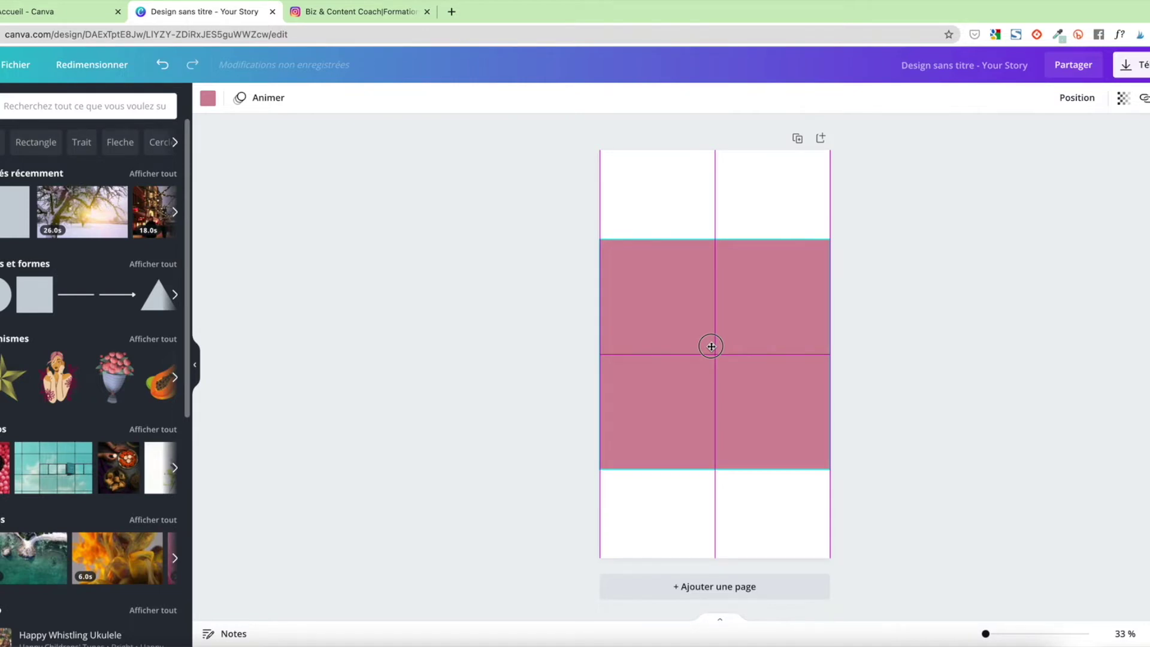
{"action": "left_click_drag", "start_coordinate": [711, 346], "coordinate": [711, 346]}
{"action": "left_click", "coordinate": [478, 339]}
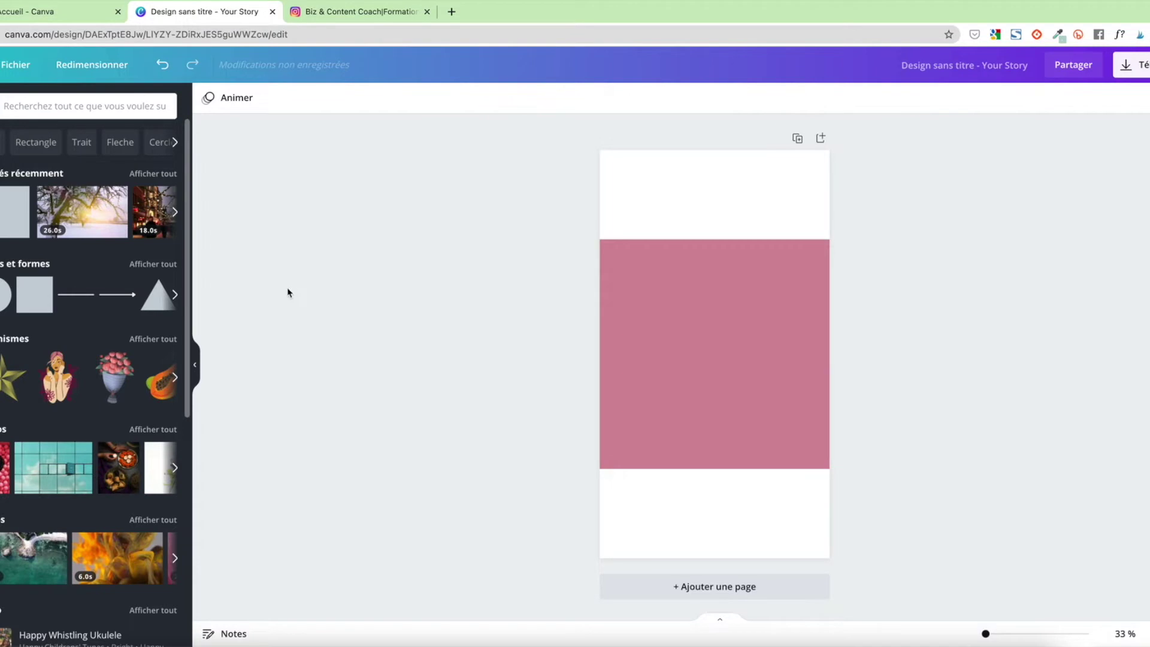
Step: Show the rulers, place horizontal guides along the square's upper and lower edges at 420 and 1500, and remove the square
{"action": "left_click", "coordinate": [18, 67]}
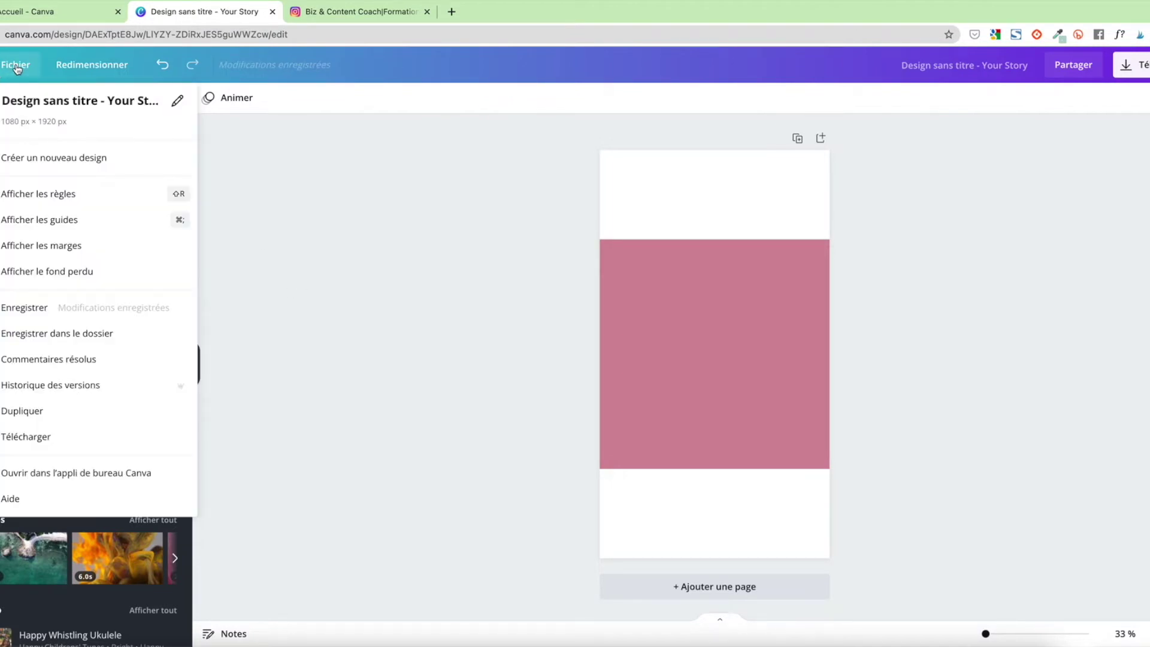
{"action": "left_click", "coordinate": [55, 194]}
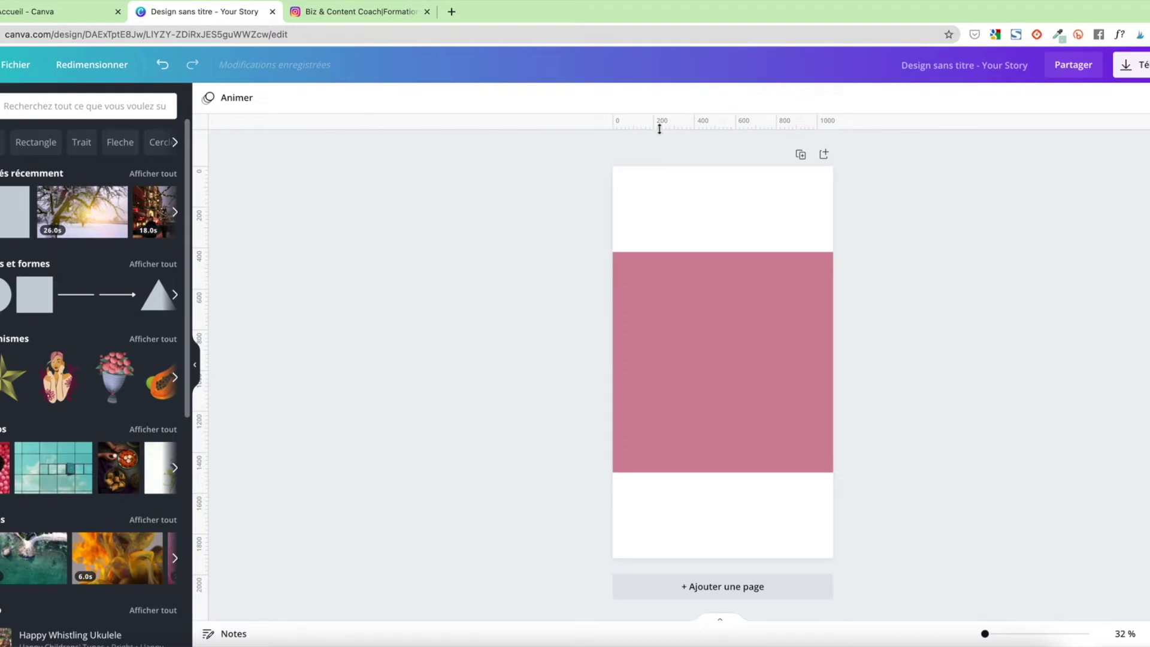
{"action": "left_click_drag", "start_coordinate": [654, 125], "coordinate": [657, 249]}
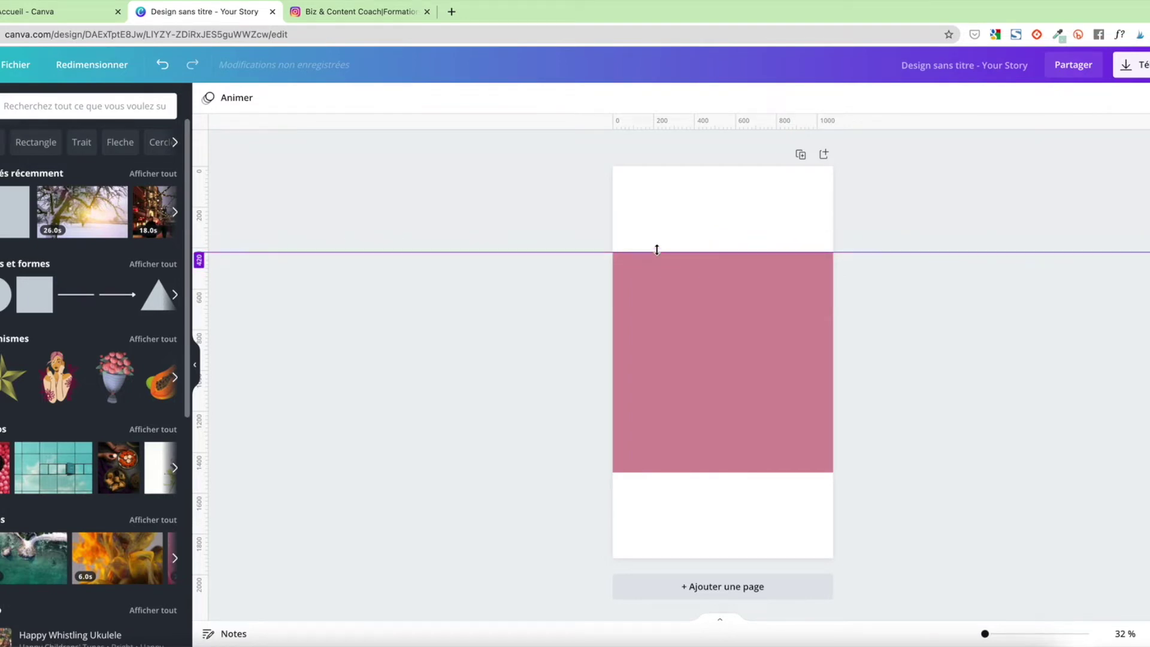
{"action": "left_click_drag", "start_coordinate": [662, 126], "coordinate": [663, 472]}
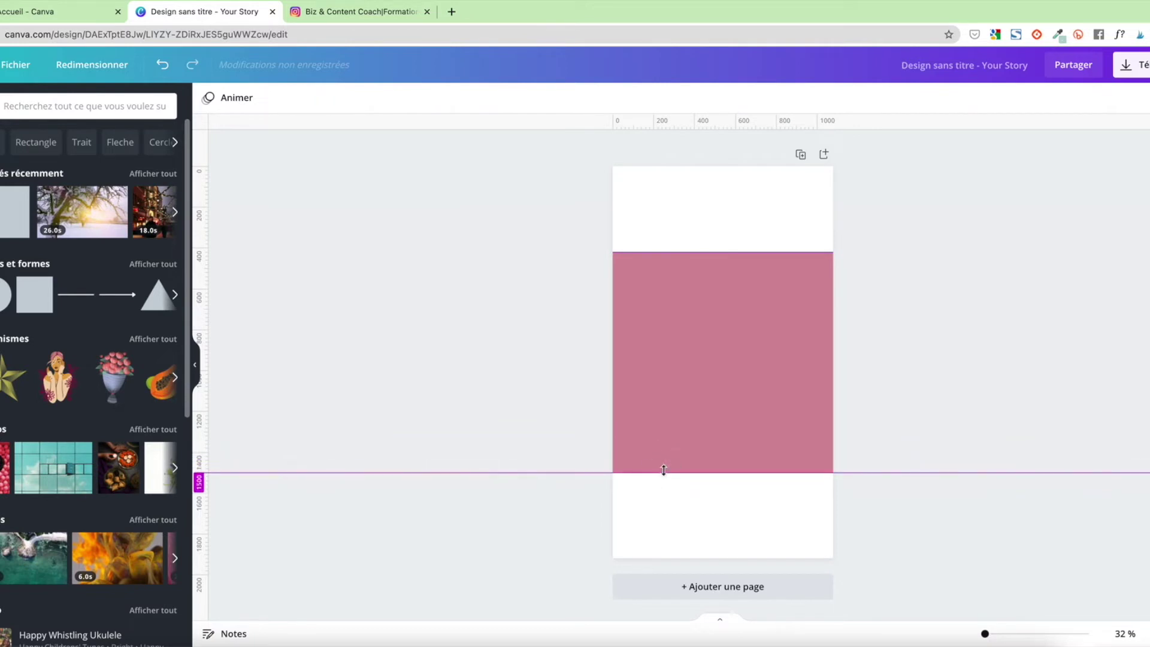
{"action": "left_click", "coordinate": [661, 324]}
{"action": "key", "text": "Delete"}
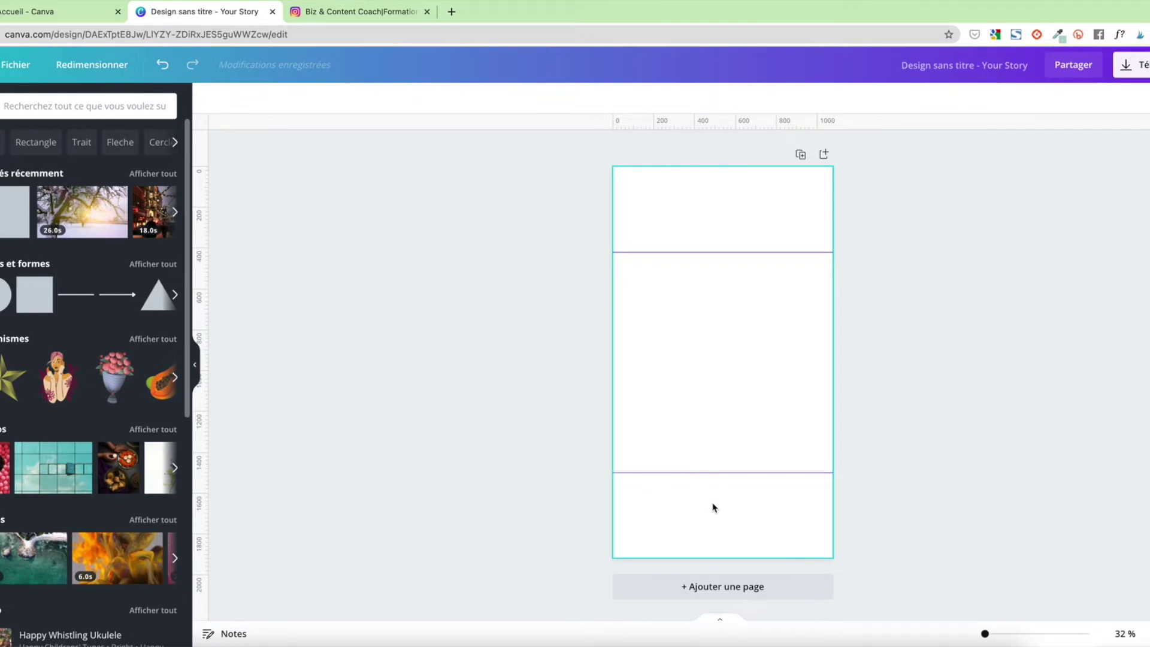
Step: Set the page background to the very pale pink from the brand palette
{"action": "left_click", "coordinate": [665, 226]}
{"action": "left_click", "coordinate": [204, 102]}
{"action": "left_click", "coordinate": [58, 293]}
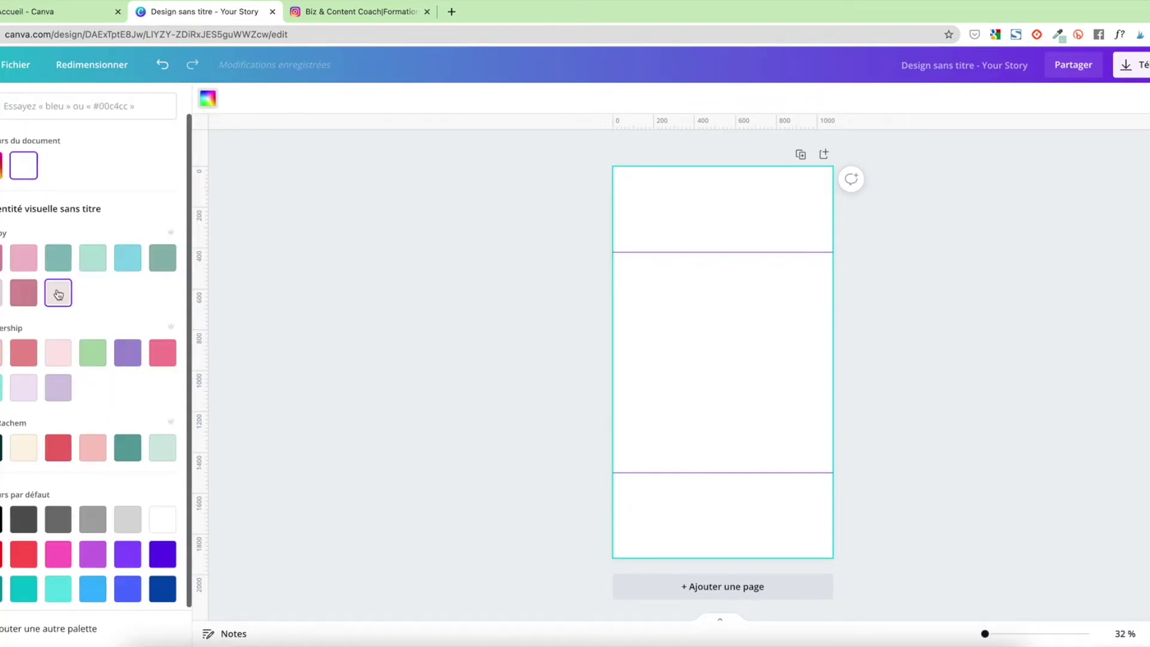
{"action": "left_click", "coordinate": [373, 322]}
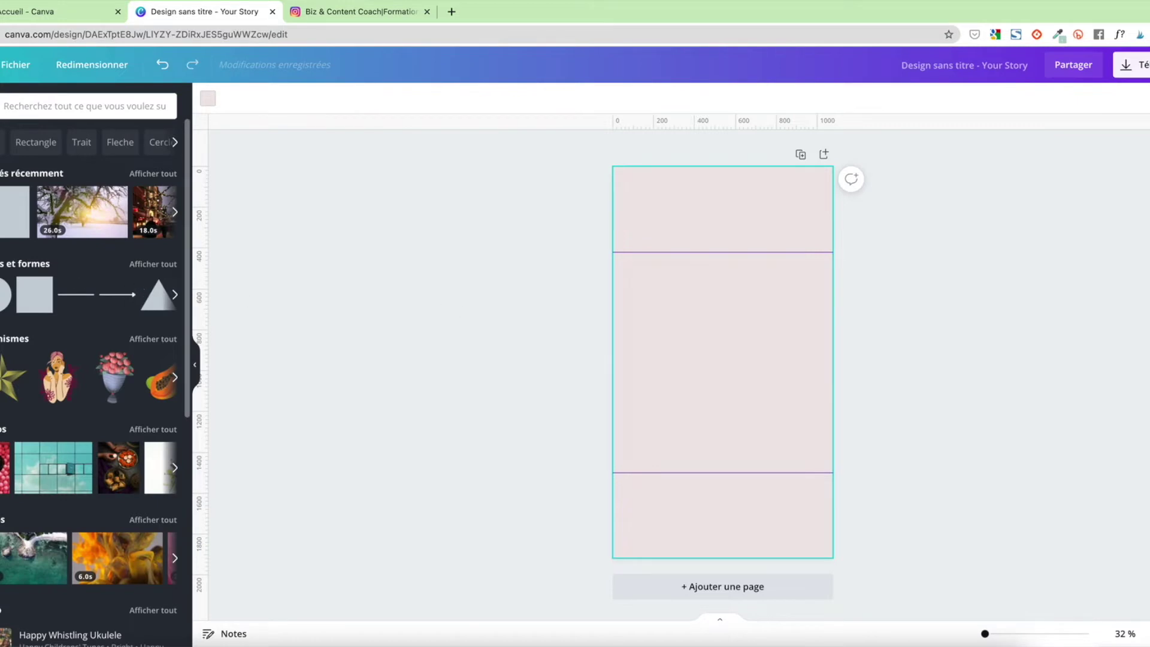
Step: Search the elements for "étoiles" and place the yellow three-star sparkle graphic over the left end of the upper guide
{"action": "left_click", "coordinate": [56, 105]}
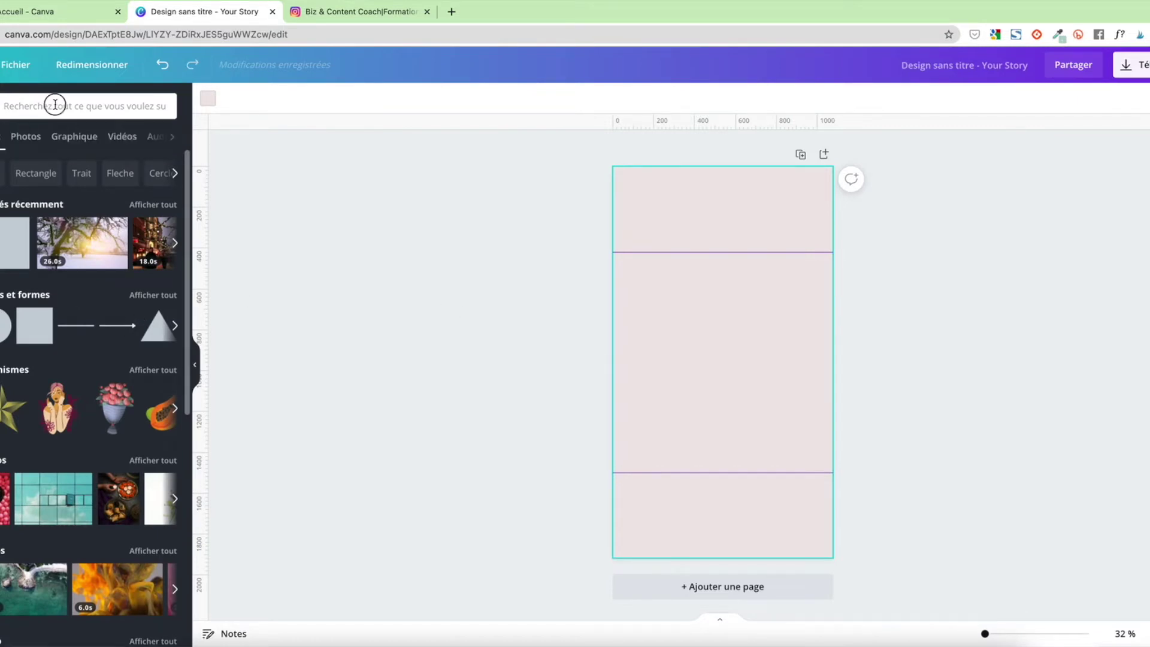
{"action": "type", "text": "étoiles"}
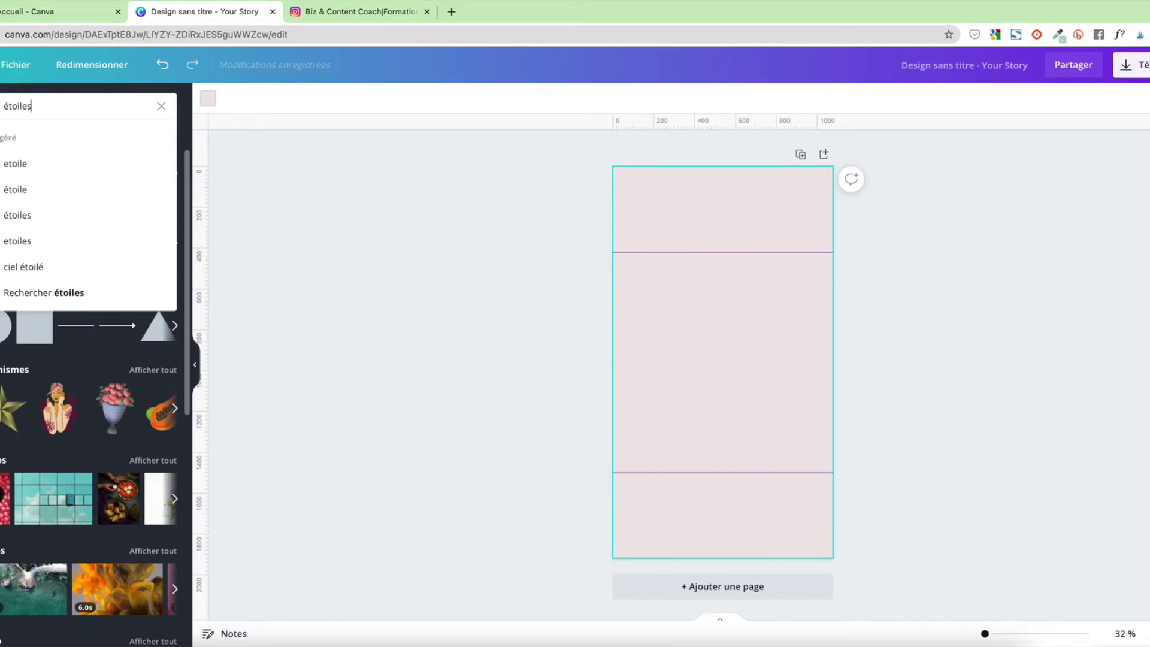
{"action": "key", "text": "Return"}
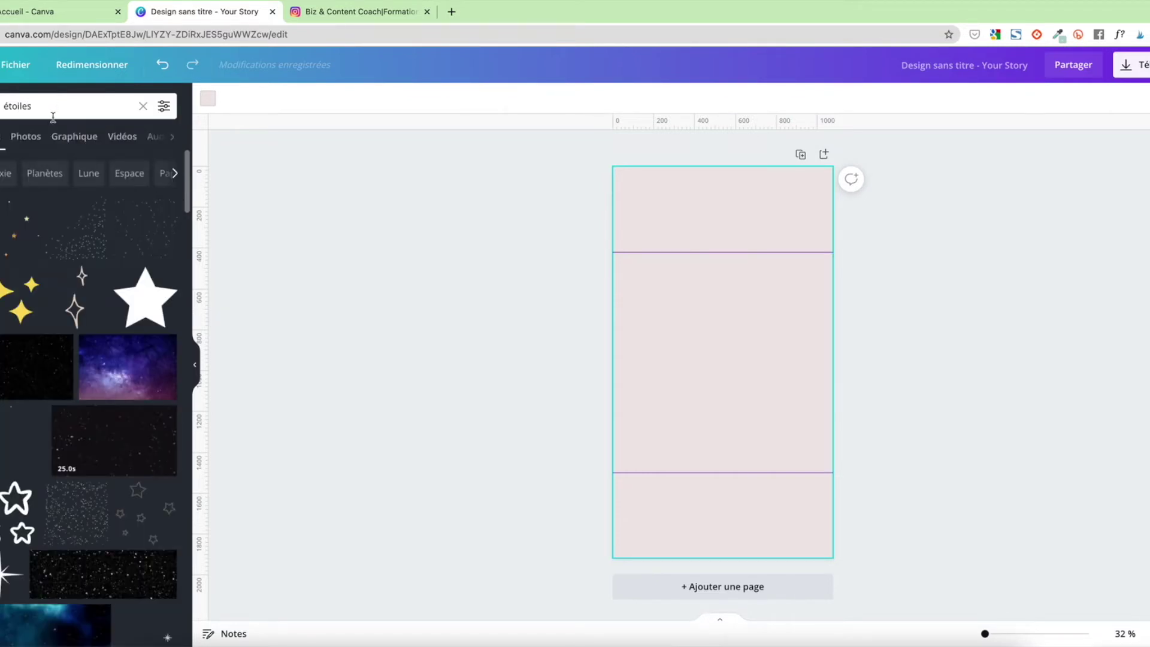
{"action": "left_click", "coordinate": [21, 300]}
{"action": "left_click_drag", "start_coordinate": [719, 357], "coordinate": [642, 252]}
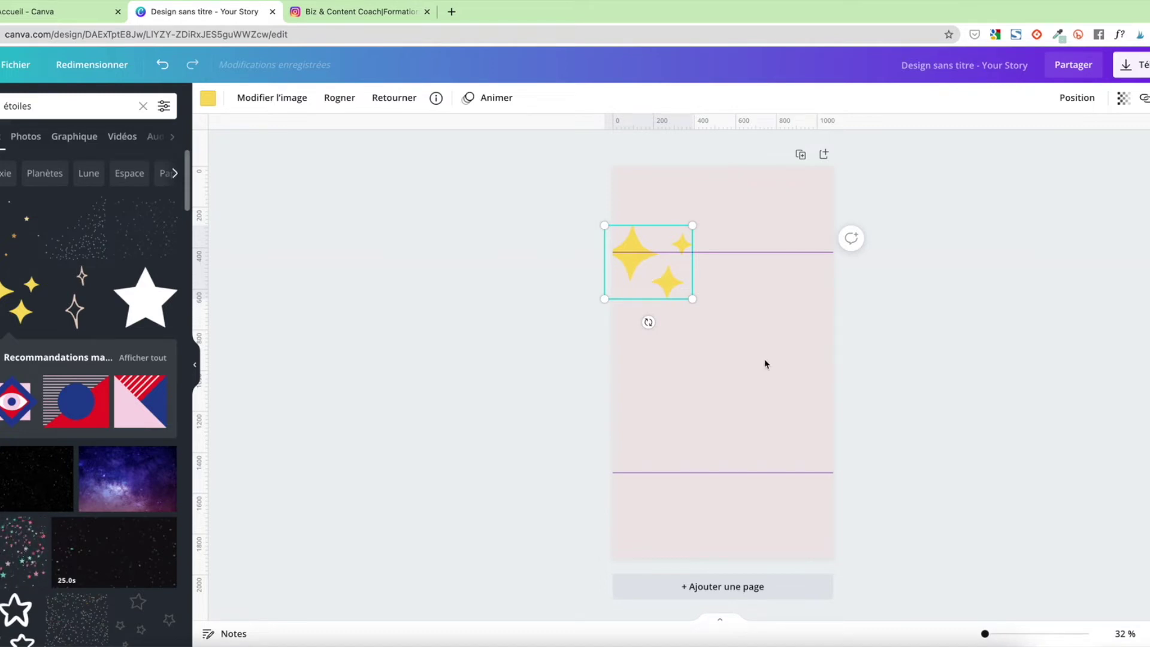
Step: Duplicate the yellow sparkle graphic and place the copy over the right end of the lower guide
{"action": "left_click", "coordinate": [760, 406]}
{"action": "left_click_drag", "start_coordinate": [650, 298], "coordinate": [789, 486]}
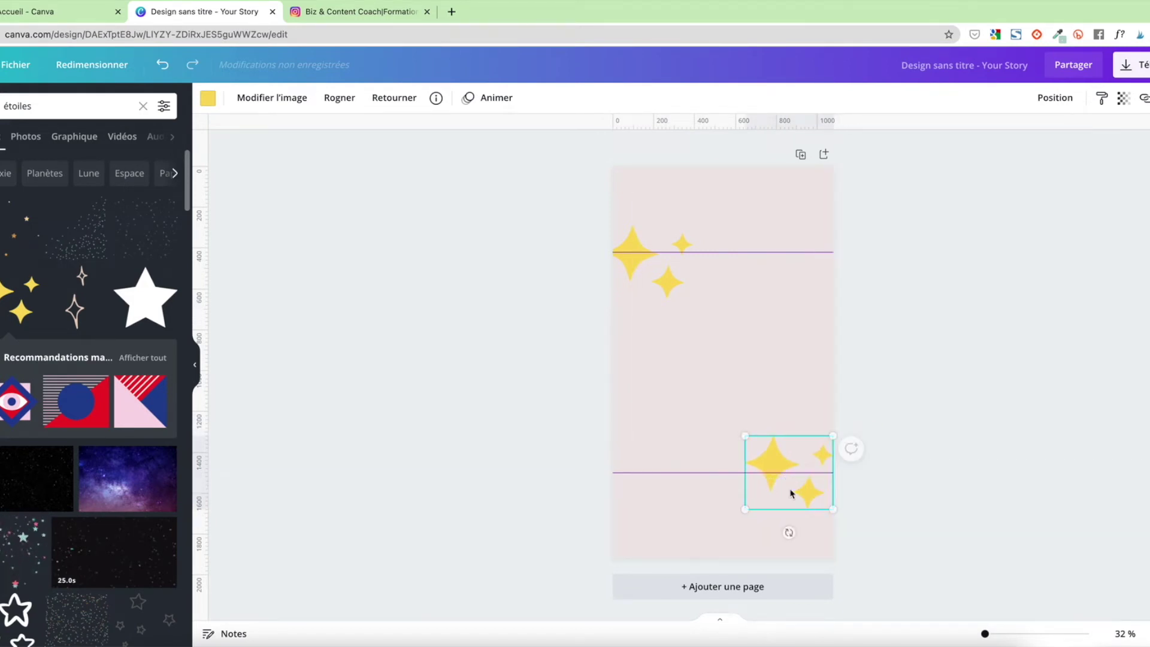
{"action": "left_click", "coordinate": [577, 398]}
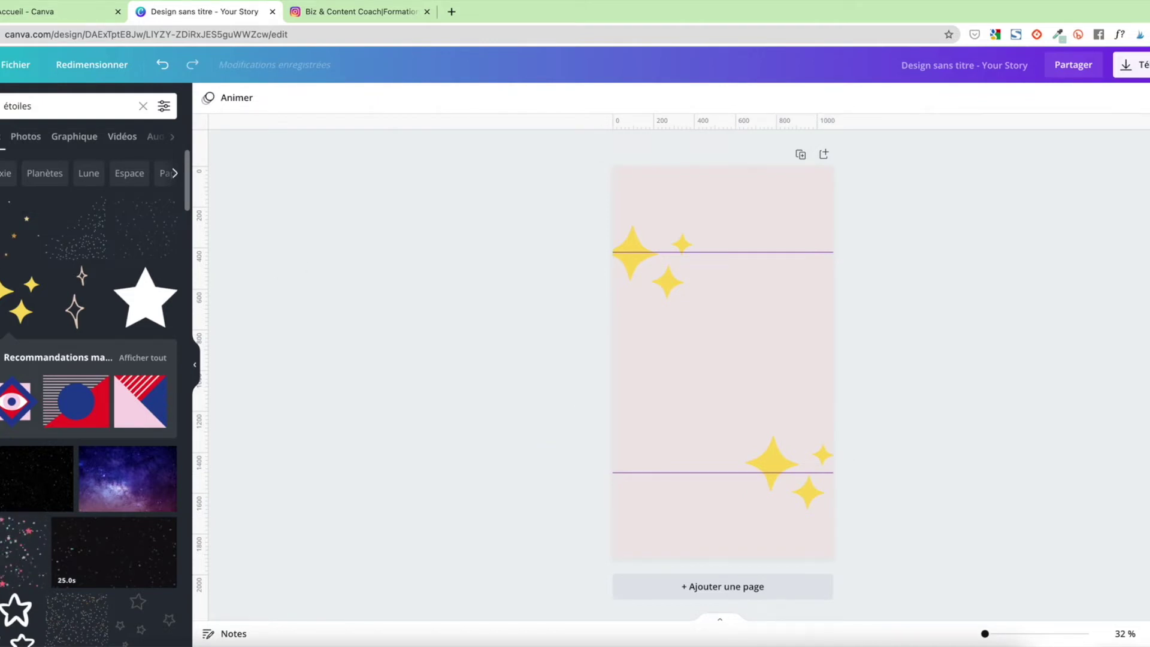
Step: Add a title text box, widen it so the text fits on one line, and place it mid-page between the two guides
{"action": "left_click", "coordinate": [1, 198]}
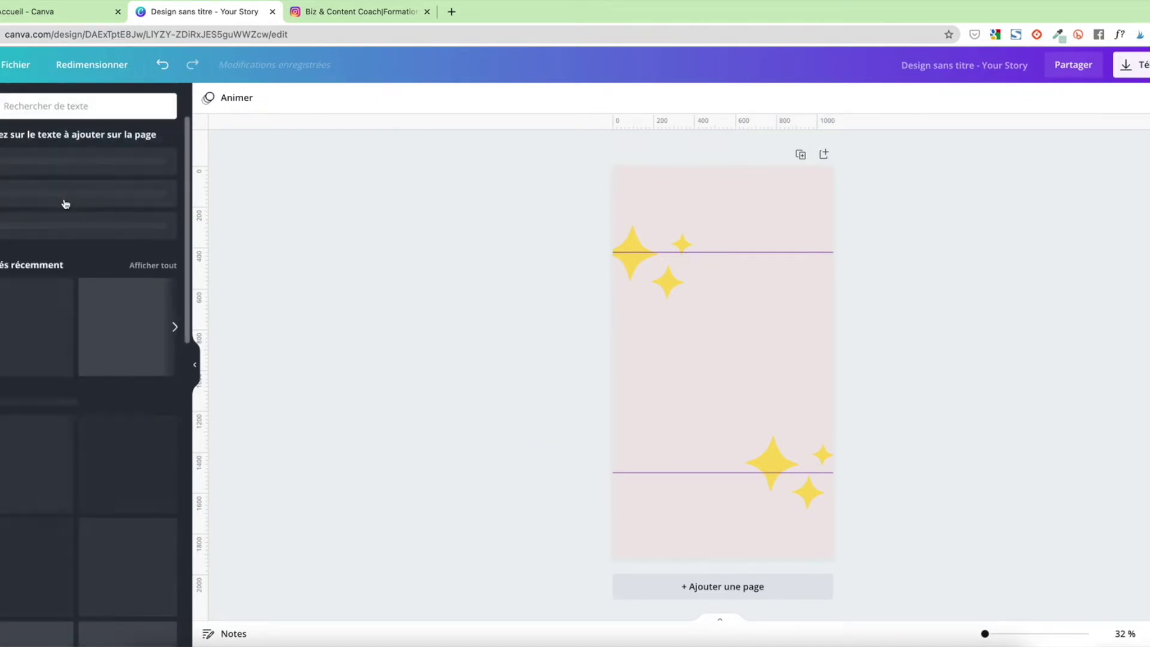
{"action": "left_click", "coordinate": [70, 219]}
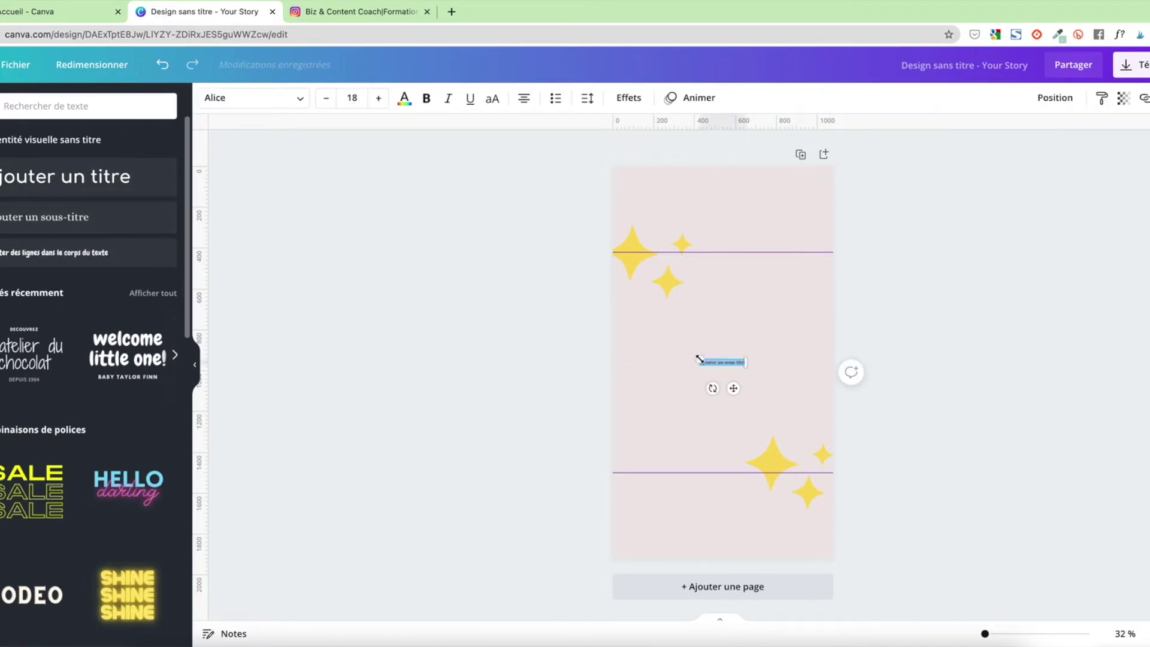
{"action": "left_click", "coordinate": [84, 180]}
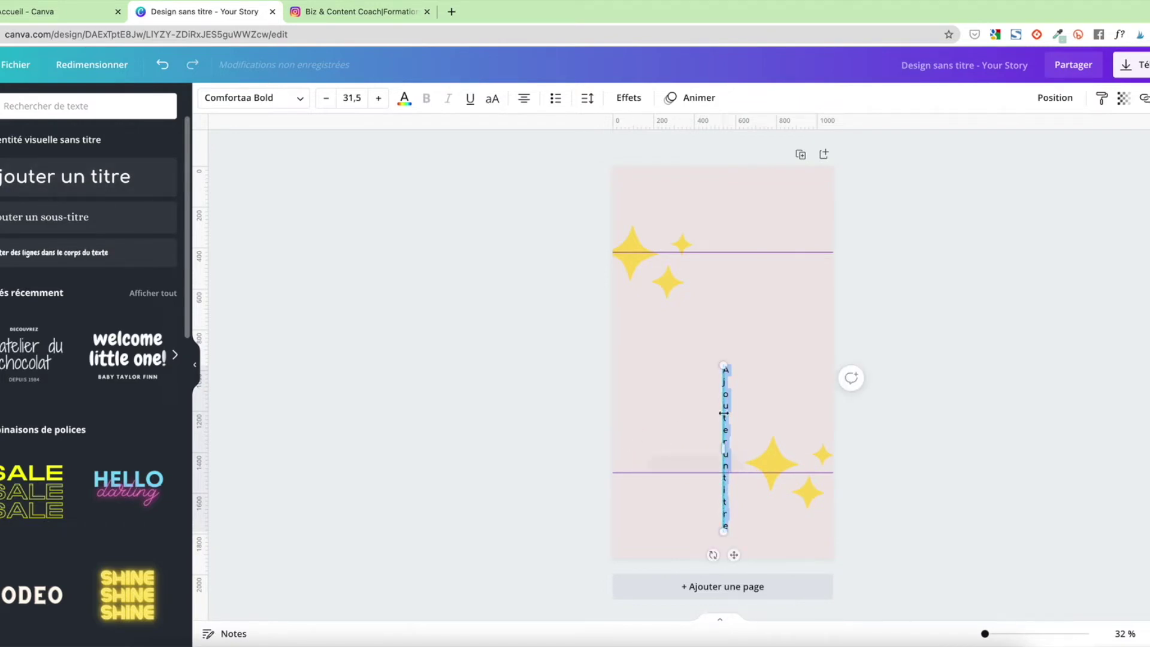
{"action": "left_click", "coordinate": [636, 396]}
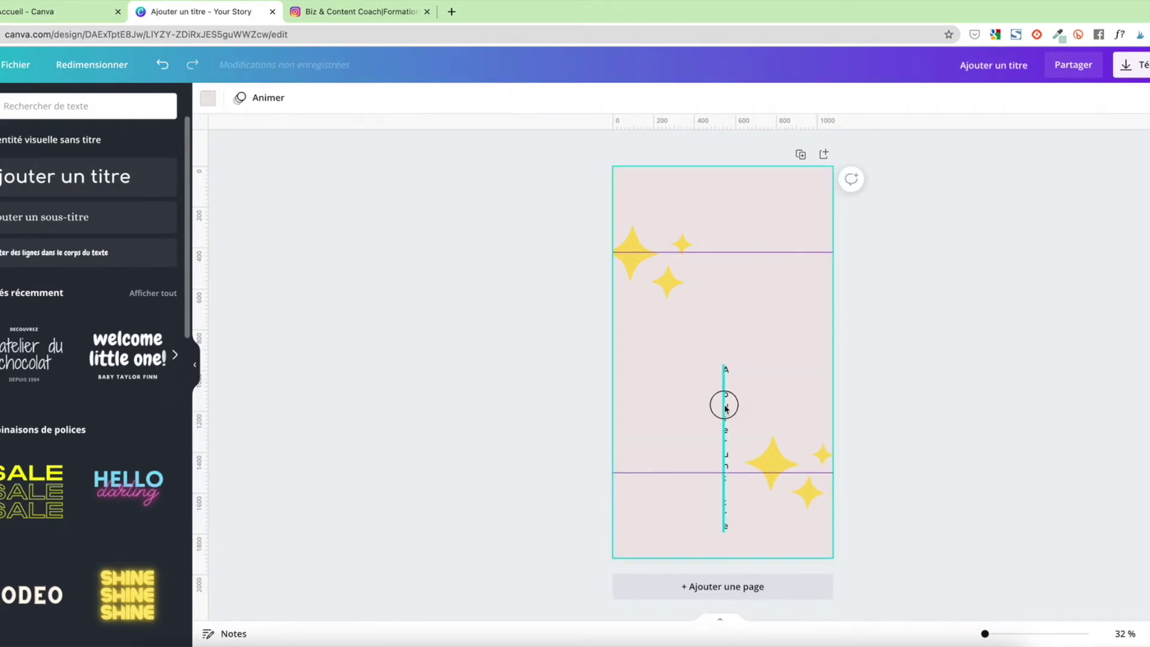
{"action": "left_click_drag", "start_coordinate": [724, 454], "coordinate": [796, 439]}
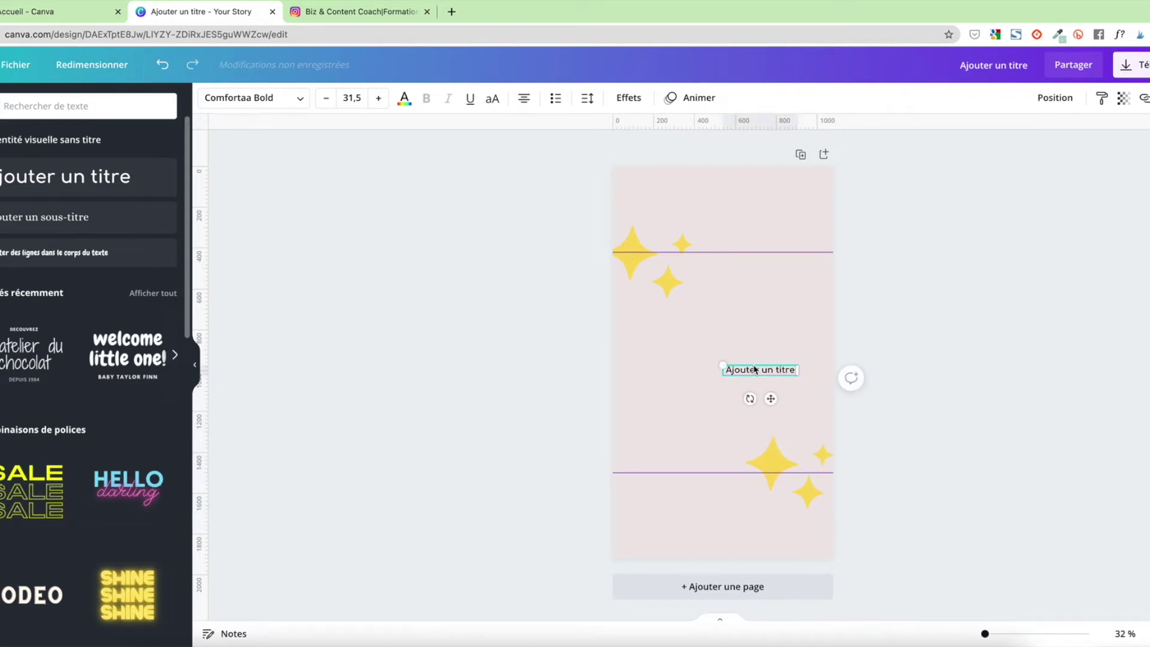
{"action": "left_click_drag", "start_coordinate": [741, 369], "coordinate": [713, 339]}
Step: Replace the title text with "Tuto Canva :" and, on a new line, "Comment réaliser une couverture pour tes Reels"
{"action": "double_click", "coordinate": [698, 340]}
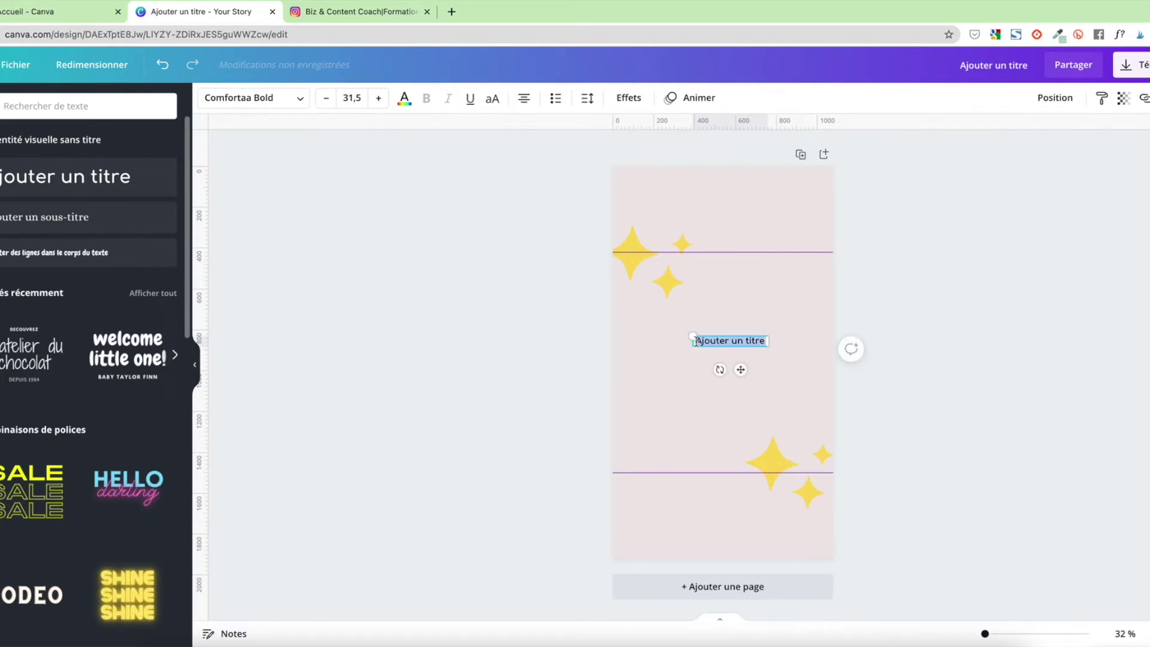
{"action": "type", "text": "Comment"}
{"action": "key", "text": "BackSpace"}
{"action": "key", "text": "BackSpace"}
{"action": "key", "text": "BackSpace"}
{"action": "key", "text": "BackSpace"}
{"action": "key", "text": "BackSpace"}
{"action": "type", "text": "Tuto Canva :"}
{"action": "key", "text": "Return"}
{"action": "type", "text": "Comment réa"}
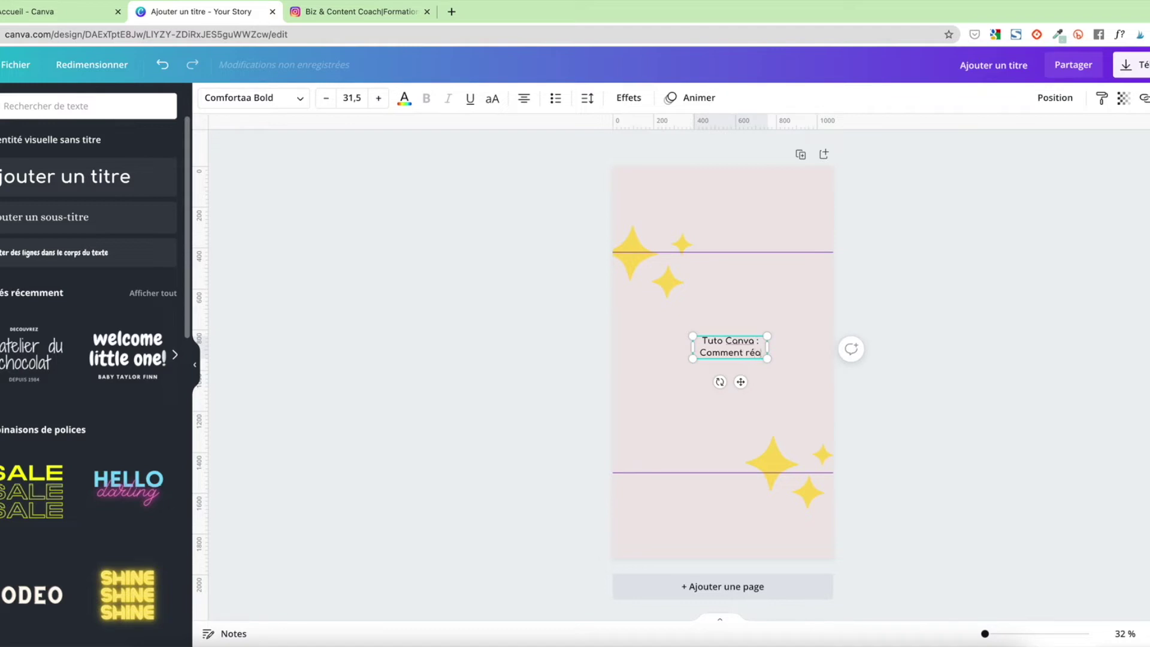
{"action": "type", "text": "liser une couver"}
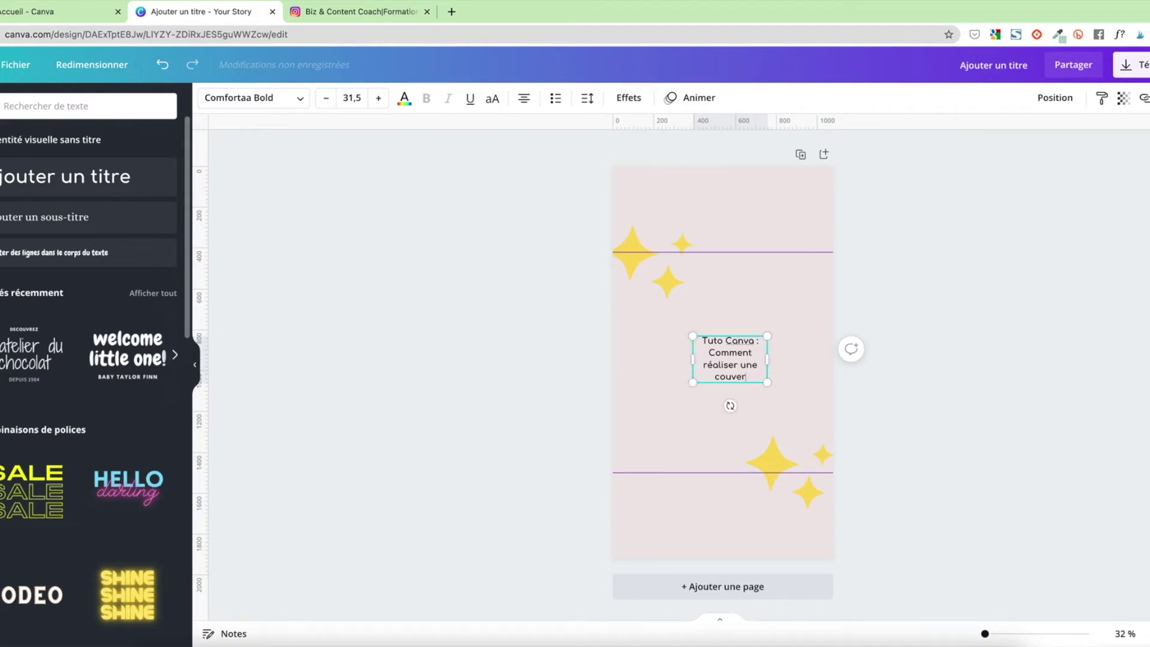
{"action": "type", "text": "ture pour tes "}
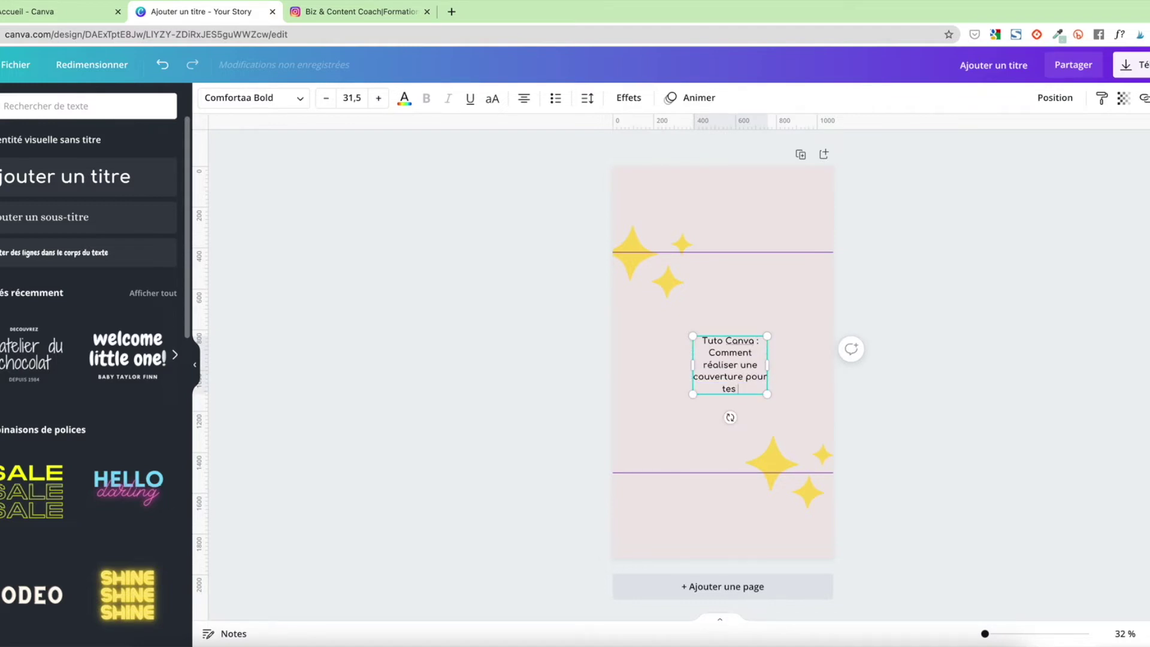
{"action": "type", "text": "Reels"}
Step: Widen the title box on both sides and set the font size of all its text to 45,5
{"action": "left_click_drag", "start_coordinate": [688, 365], "coordinate": [635, 359]}
{"action": "left_click_drag", "start_coordinate": [769, 355], "coordinate": [811, 352]}
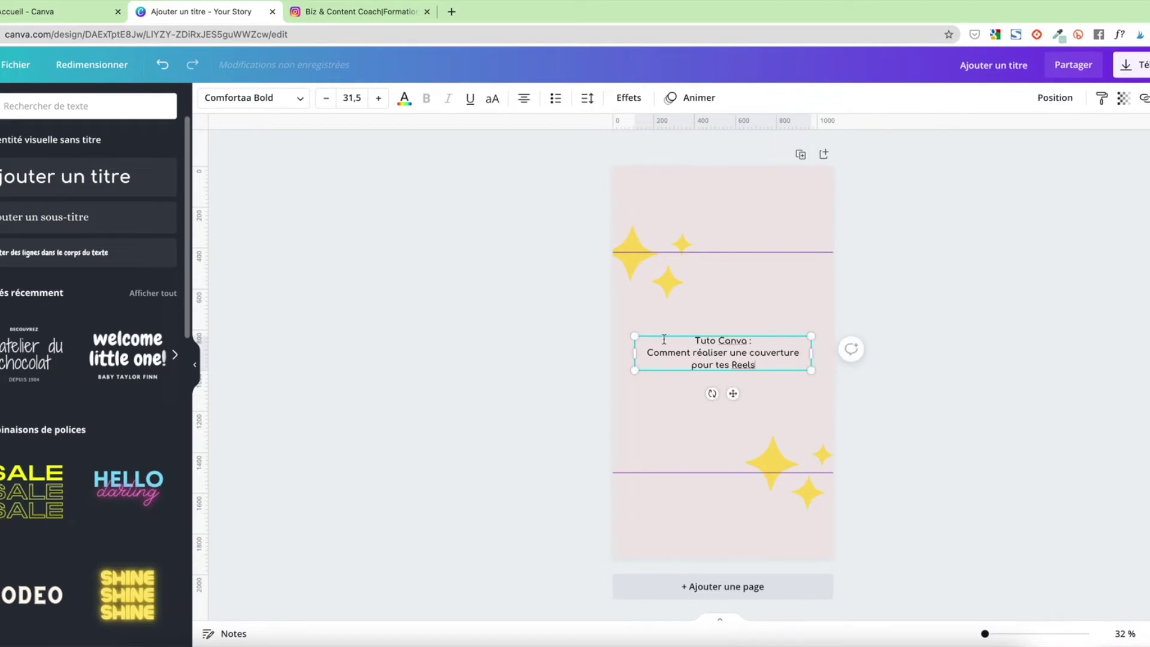
{"action": "left_click_drag", "start_coordinate": [697, 340], "coordinate": [762, 366]}
{"action": "left_click", "coordinate": [379, 97]}
{"action": "left_click", "coordinate": [379, 98]}
{"action": "left_click", "coordinate": [379, 98]}
{"action": "left_click", "coordinate": [379, 98]}
{"action": "left_click", "coordinate": [379, 97]}
{"action": "left_click", "coordinate": [379, 97]}
{"action": "left_click", "coordinate": [379, 98]}
{"action": "left_click", "coordinate": [379, 97]}
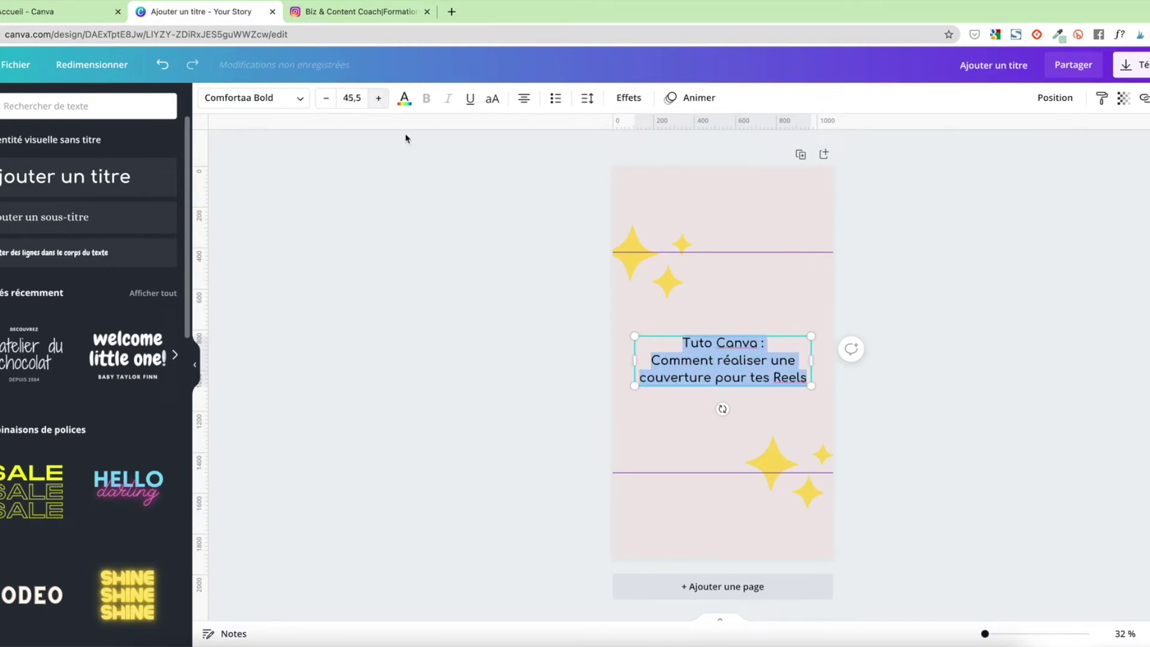
{"action": "left_click", "coordinate": [501, 264]}
Step: Recolour the whole title text with the muted grey-green from the brand palette
{"action": "left_click", "coordinate": [669, 366]}
{"action": "left_click_drag", "start_coordinate": [668, 367], "coordinate": [807, 363]}
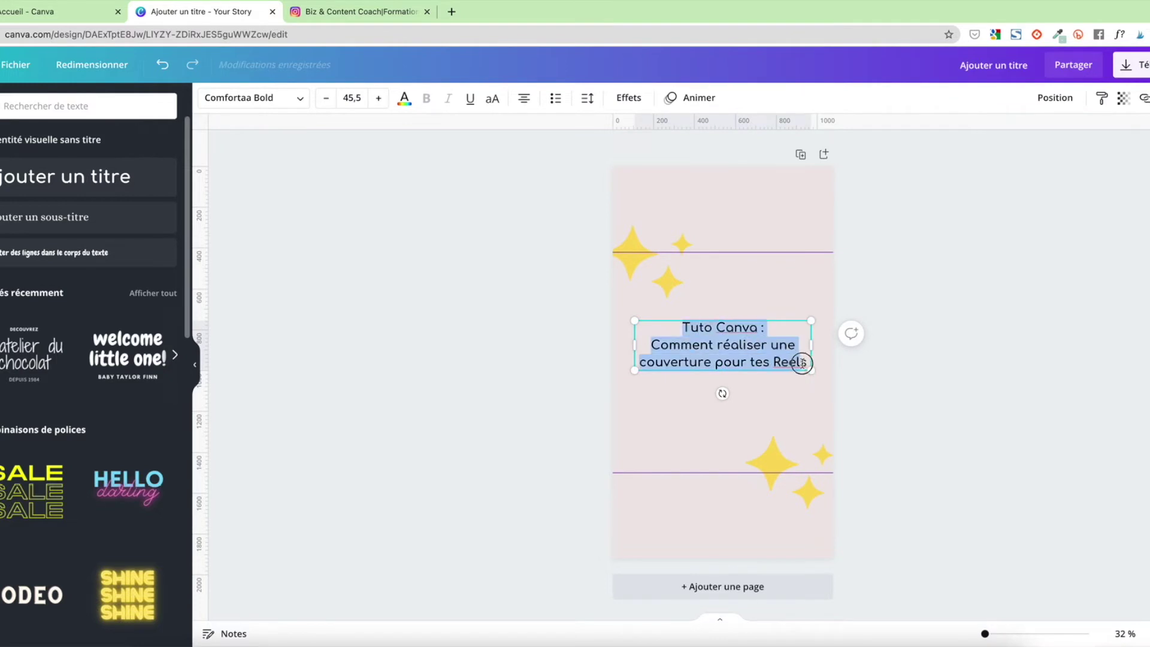
{"action": "left_click", "coordinate": [405, 99]}
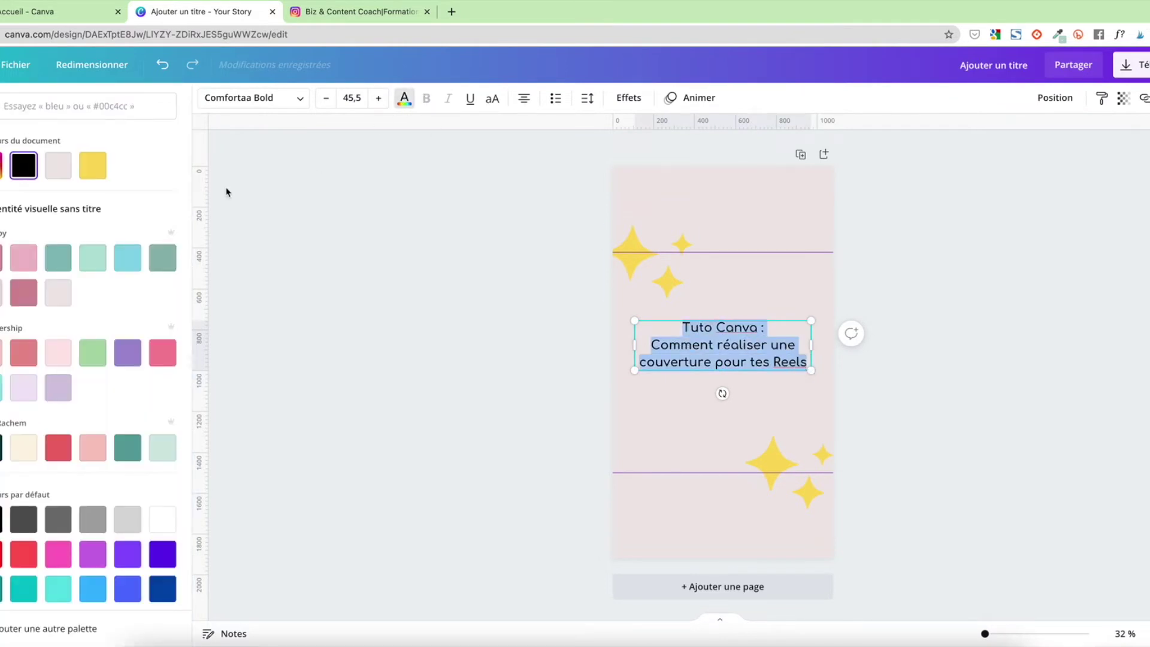
{"action": "left_click", "coordinate": [162, 256]}
{"action": "left_click", "coordinate": [506, 280]}
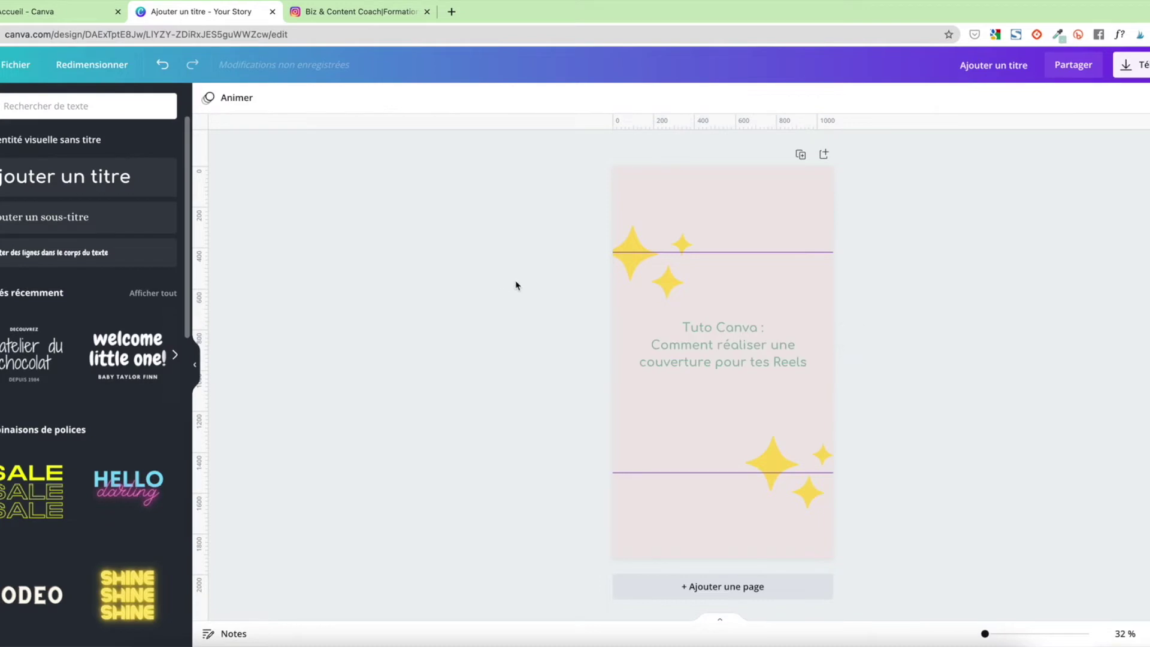
Step: Increase the font size of the entire title to 54,5
{"action": "left_click", "coordinate": [718, 351]}
{"action": "left_click", "coordinate": [681, 329]}
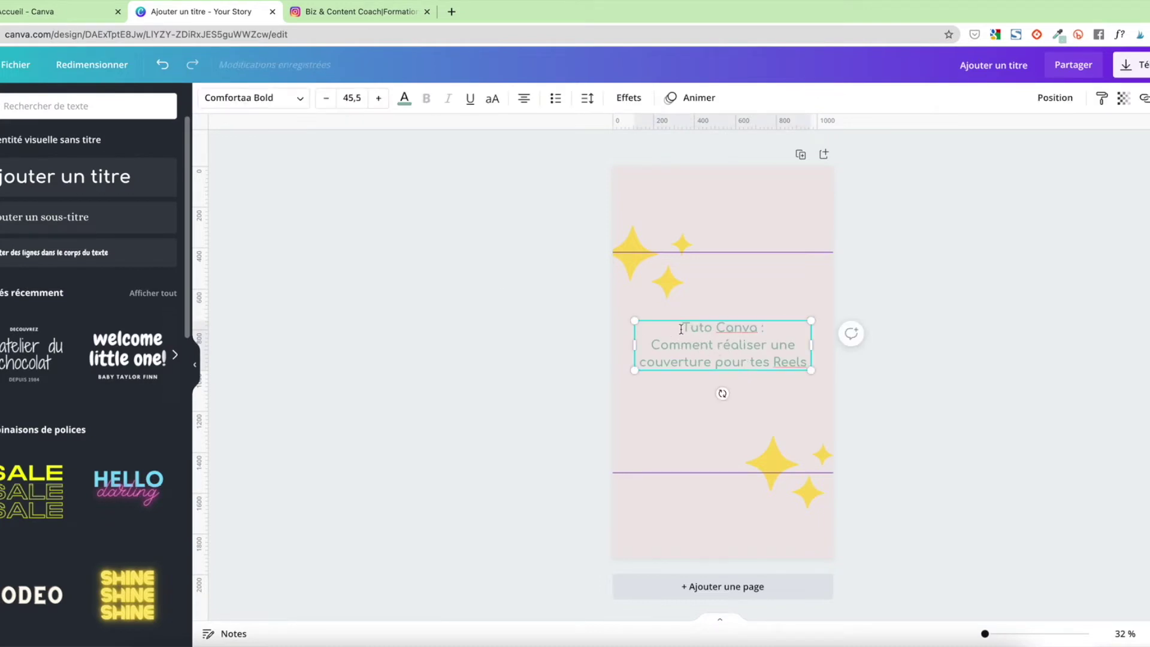
{"action": "left_click_drag", "start_coordinate": [683, 326], "coordinate": [809, 363]}
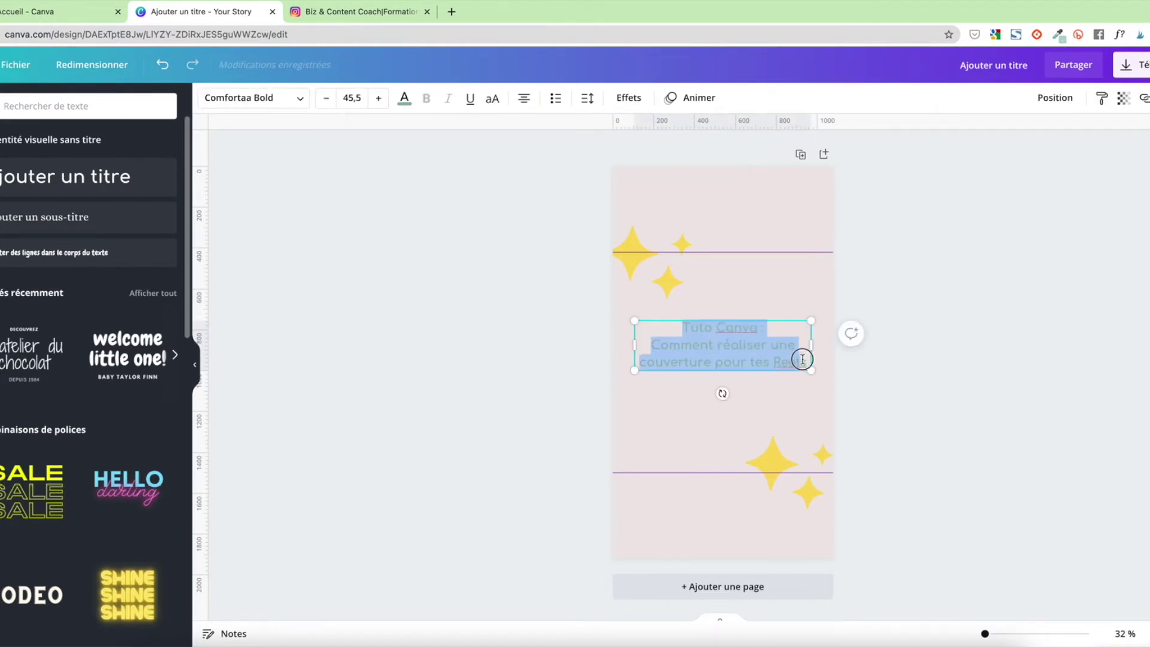
{"action": "left_click", "coordinate": [379, 98]}
{"action": "left_click", "coordinate": [379, 98]}
{"action": "left_click", "coordinate": [379, 98]}
{"action": "left_click", "coordinate": [379, 98]}
{"action": "left_click", "coordinate": [379, 98]}
{"action": "left_click", "coordinate": [379, 99]}
{"action": "left_click", "coordinate": [379, 98]}
{"action": "left_click", "coordinate": [379, 98]}
{"action": "left_click", "coordinate": [379, 98]}
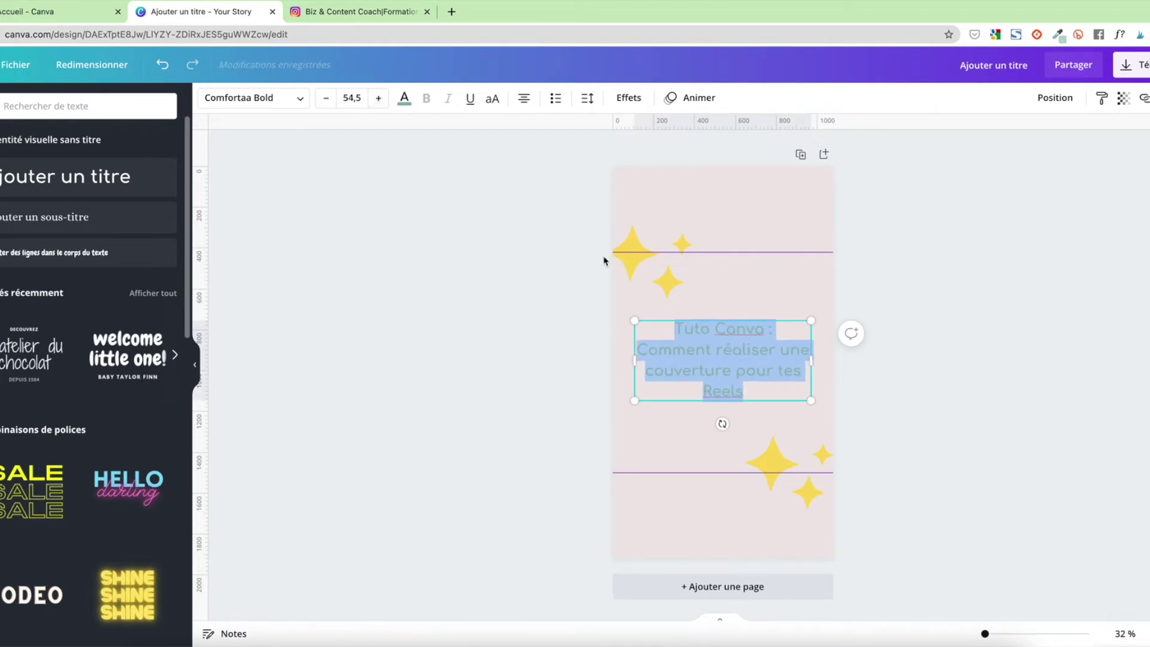
Step: Widen the title box to nearly the page width so the text fits on three lines, and move it slightly up
{"action": "left_click", "coordinate": [757, 357]}
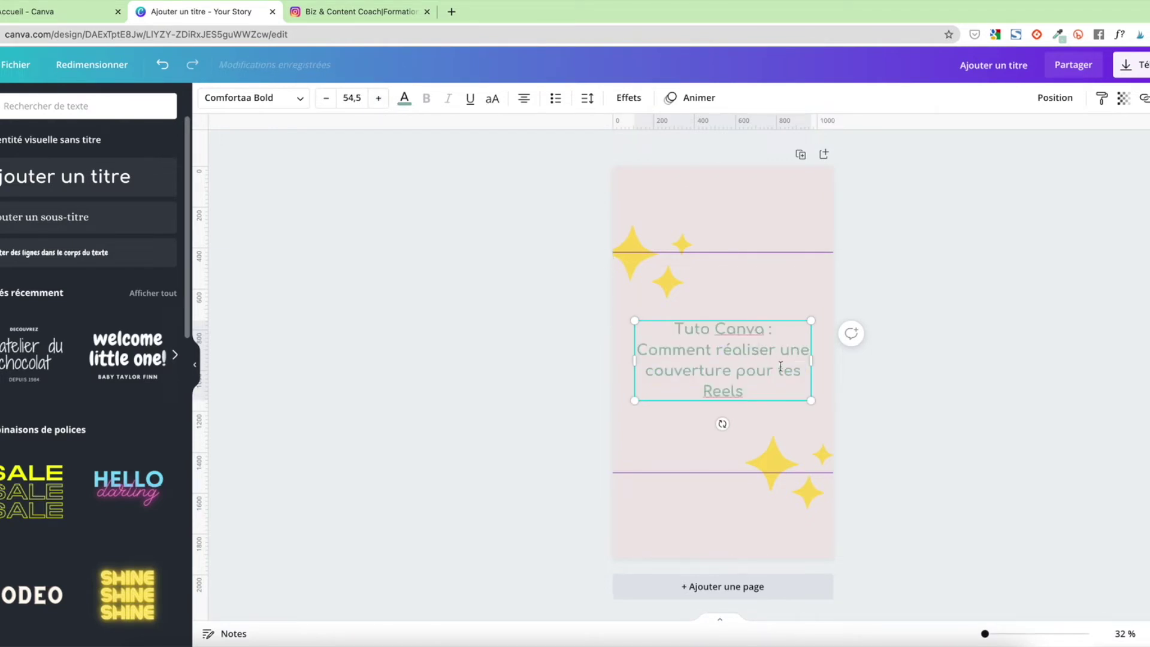
{"action": "left_click_drag", "start_coordinate": [811, 360], "coordinate": [828, 360]}
{"action": "left_click_drag", "start_coordinate": [723, 336], "coordinate": [704, 306]}
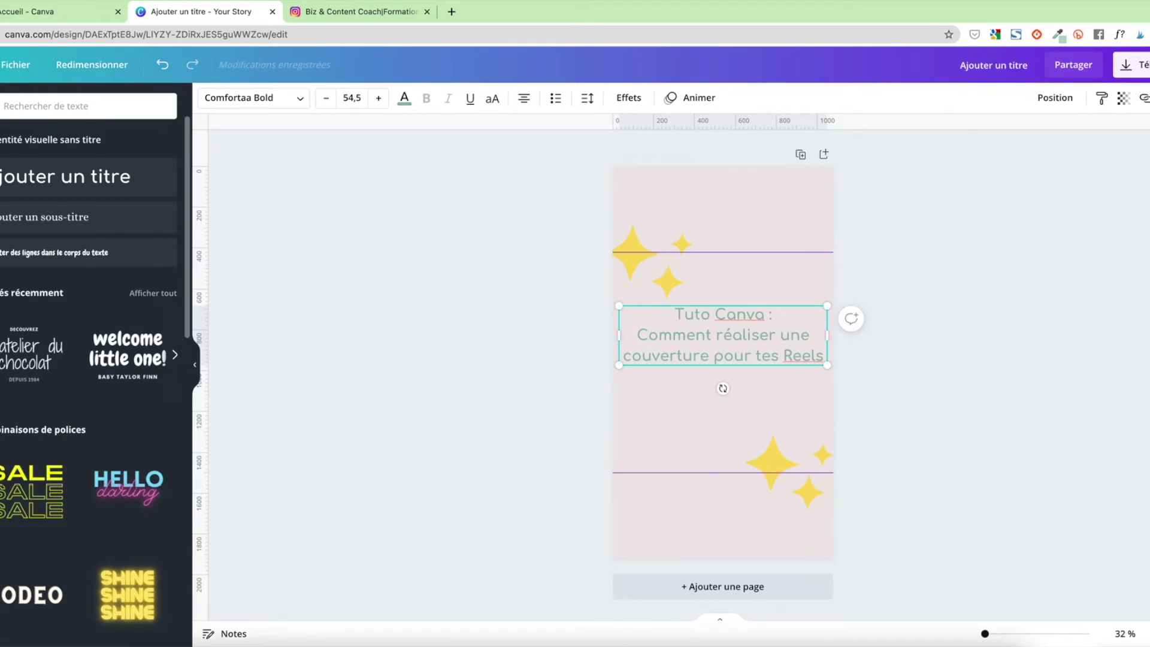
Step: Search the graphic elements for "instagram" and add the purple, pink and orange faceted Instagram logo to the page
{"action": "left_click", "coordinate": [0, 168]}
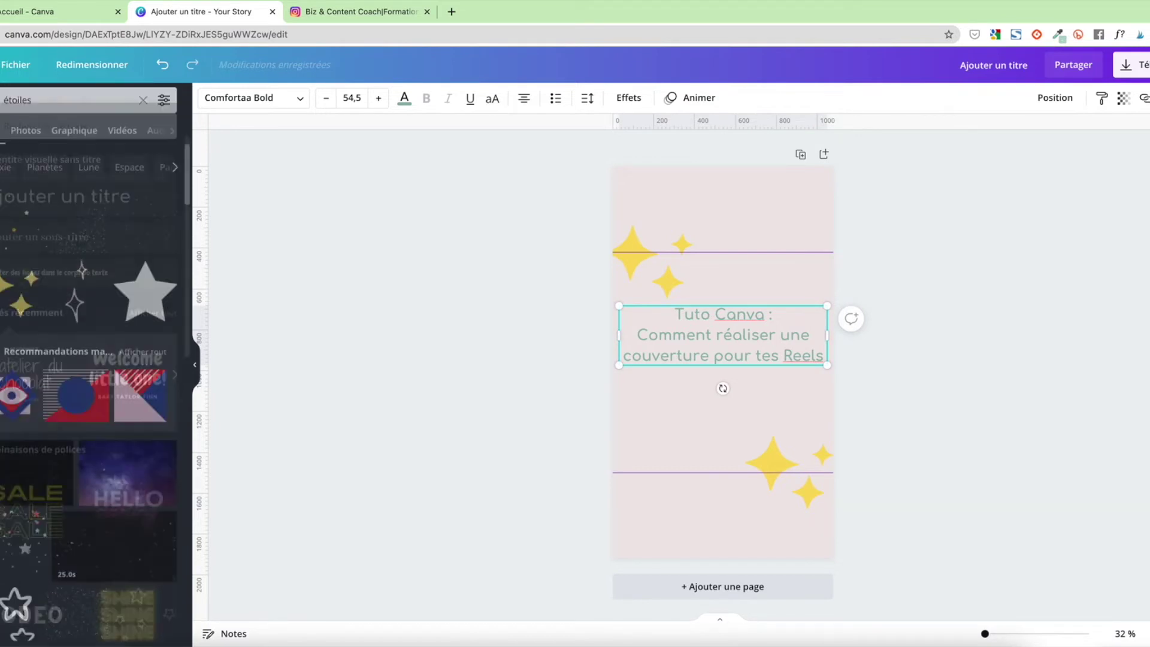
{"action": "left_click", "coordinate": [144, 107]}
{"action": "left_click", "coordinate": [95, 106]}
{"action": "type", "text": "instagram"}
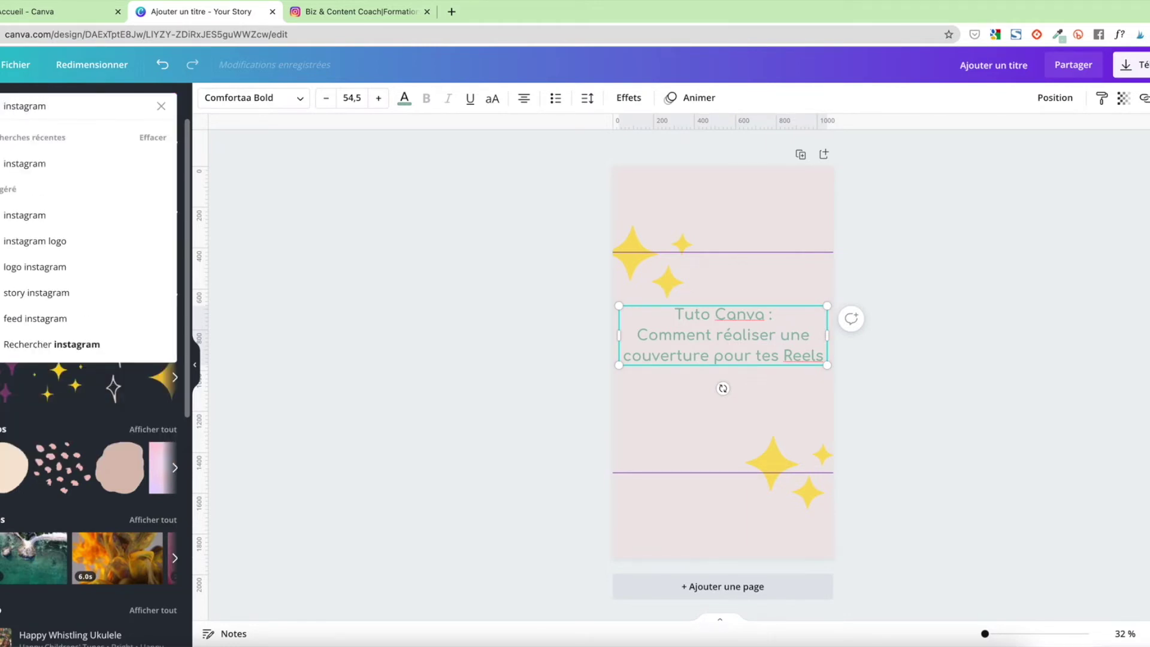
{"action": "key", "text": "Return"}
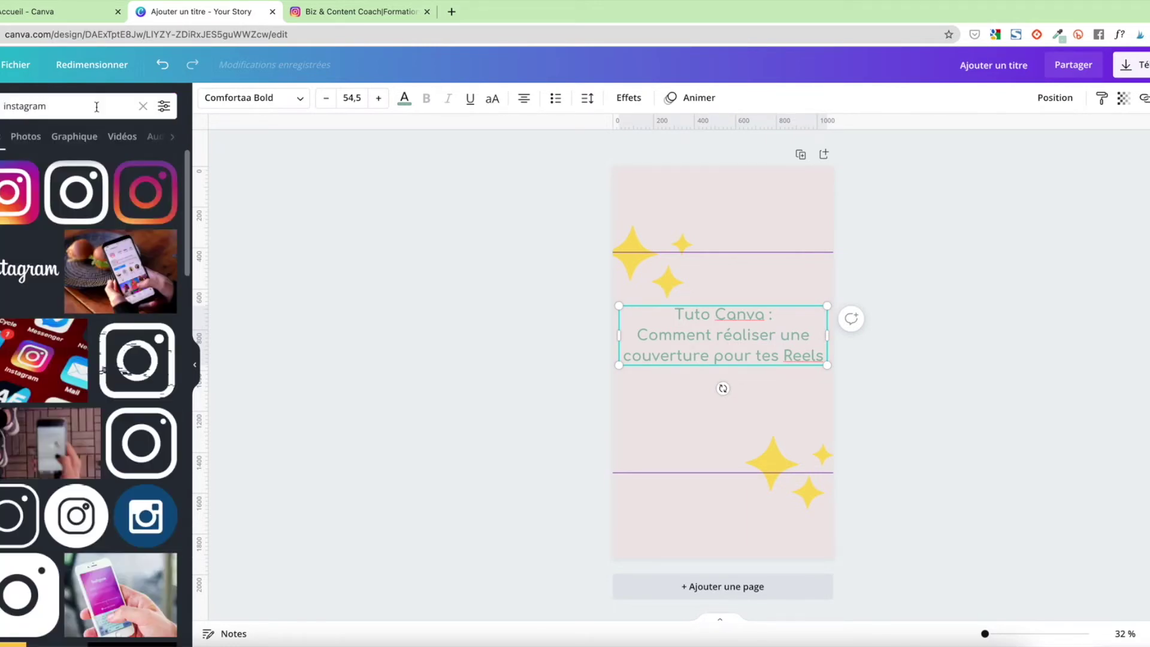
{"action": "left_click", "coordinate": [74, 137]}
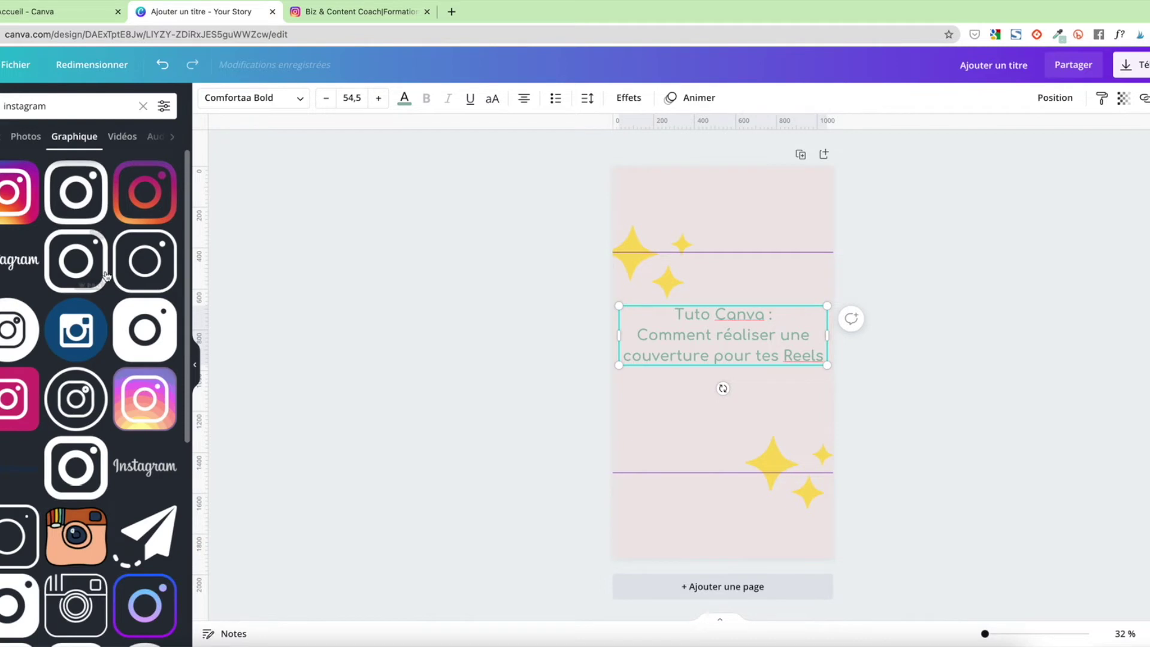
{"action": "left_click", "coordinate": [172, 406]}
Step: Tilt the Instagram logo and place it partly off the page's left edge, overlapping the lower guide
{"action": "left_click_drag", "start_coordinate": [713, 370], "coordinate": [669, 421]}
{"action": "left_click_drag", "start_coordinate": [677, 481], "coordinate": [706, 475]}
{"action": "left_click_drag", "start_coordinate": [667, 413], "coordinate": [639, 442]}
{"action": "left_click", "coordinate": [520, 397]}
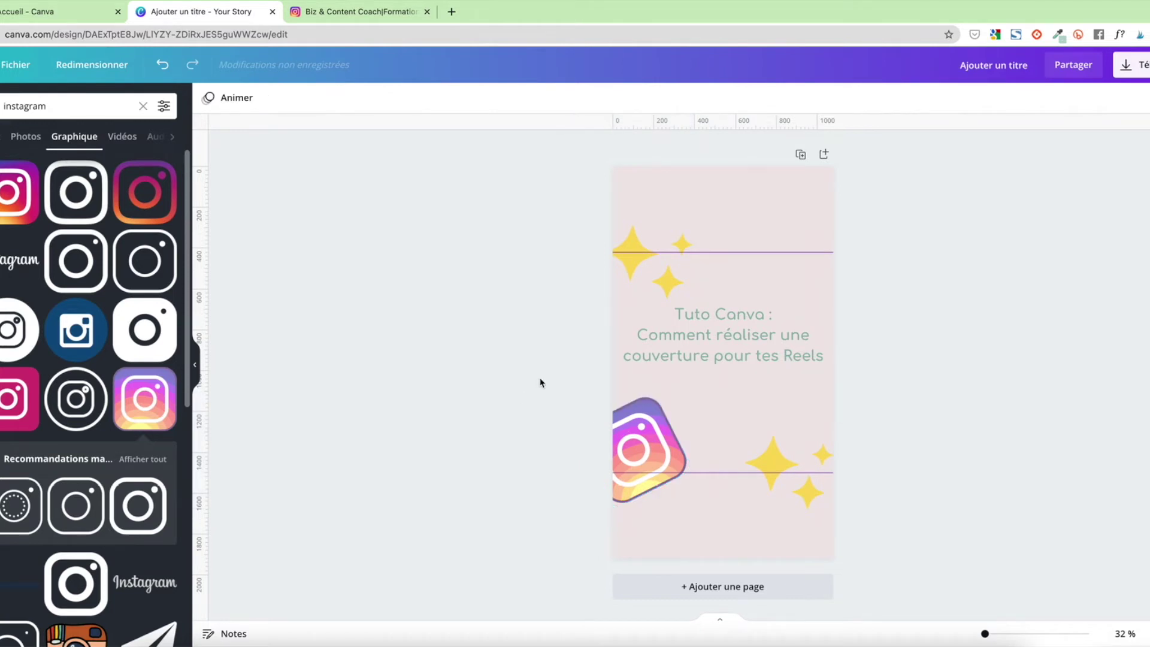
{"action": "left_click_drag", "start_coordinate": [655, 430], "coordinate": [656, 421]}
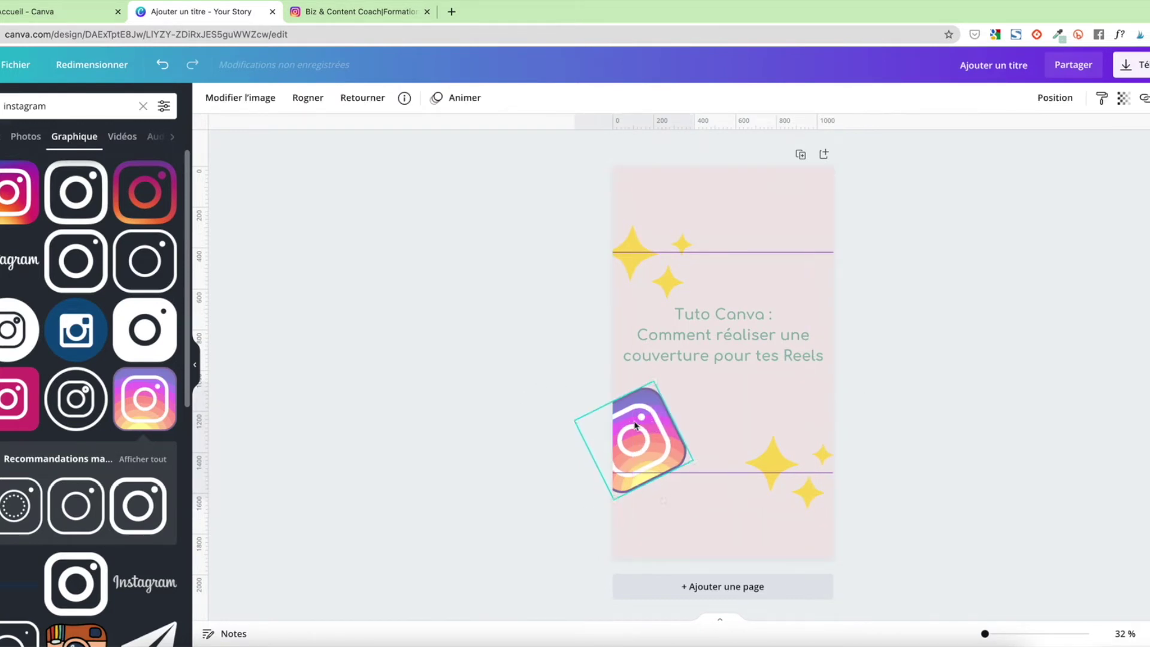
{"action": "left_click", "coordinate": [533, 400]}
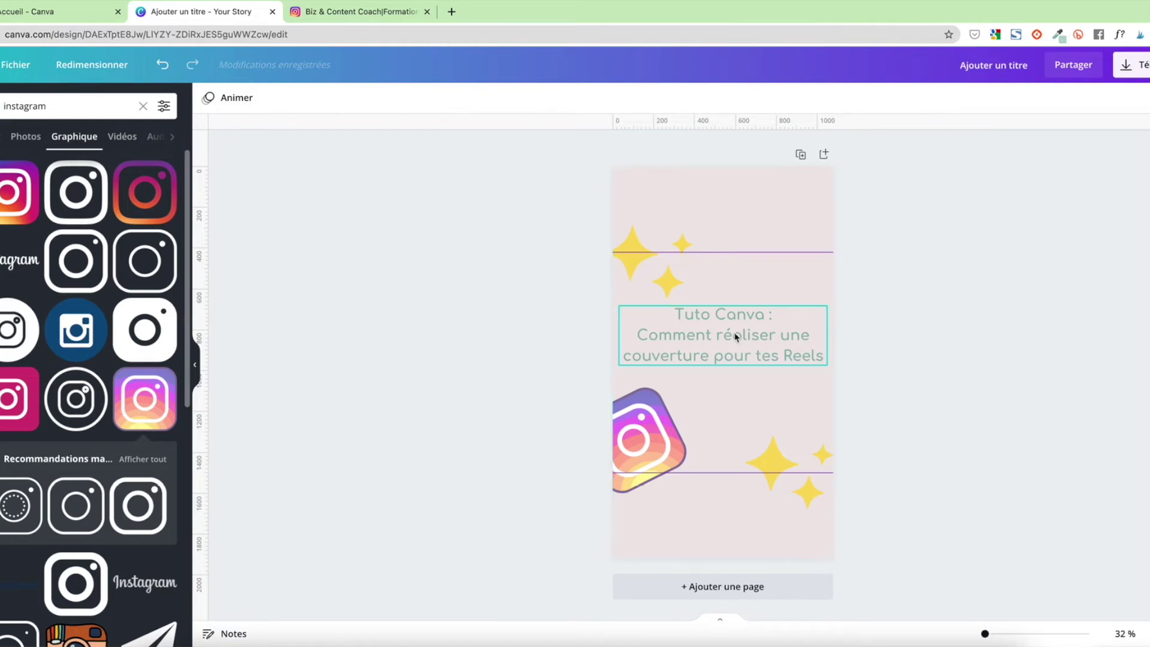
Step: Try the title directly below the upper guide at 420, and return it to its place between the guides
{"action": "left_click_drag", "start_coordinate": [724, 331], "coordinate": [736, 278]}
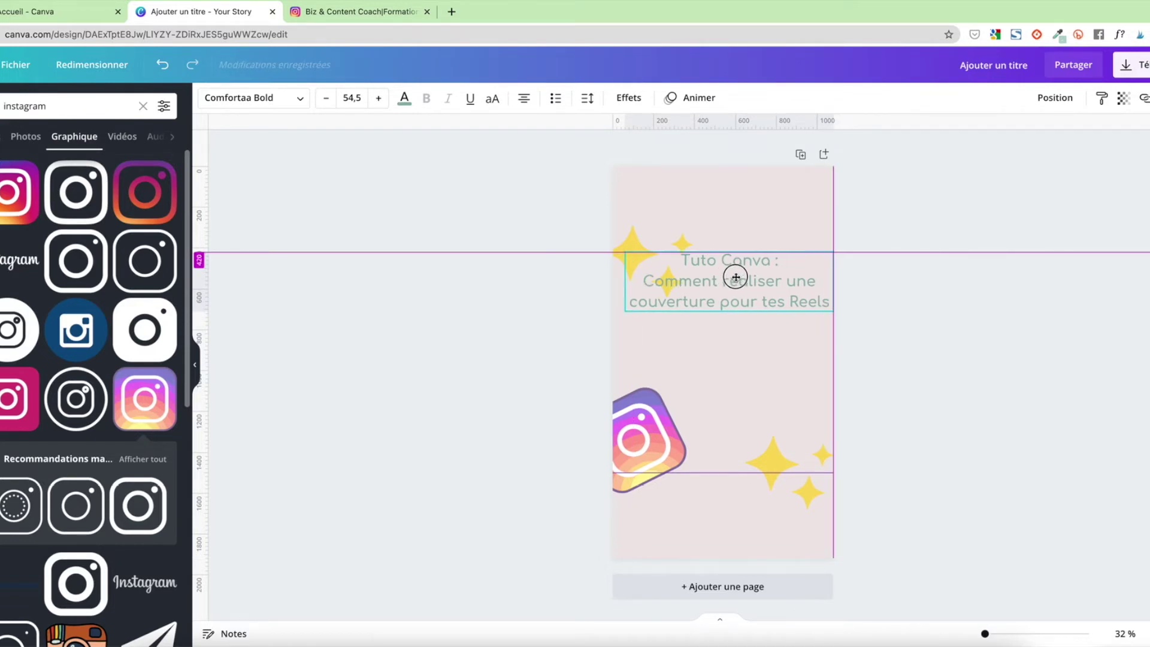
{"action": "left_click_drag", "start_coordinate": [736, 277], "coordinate": [724, 332]}
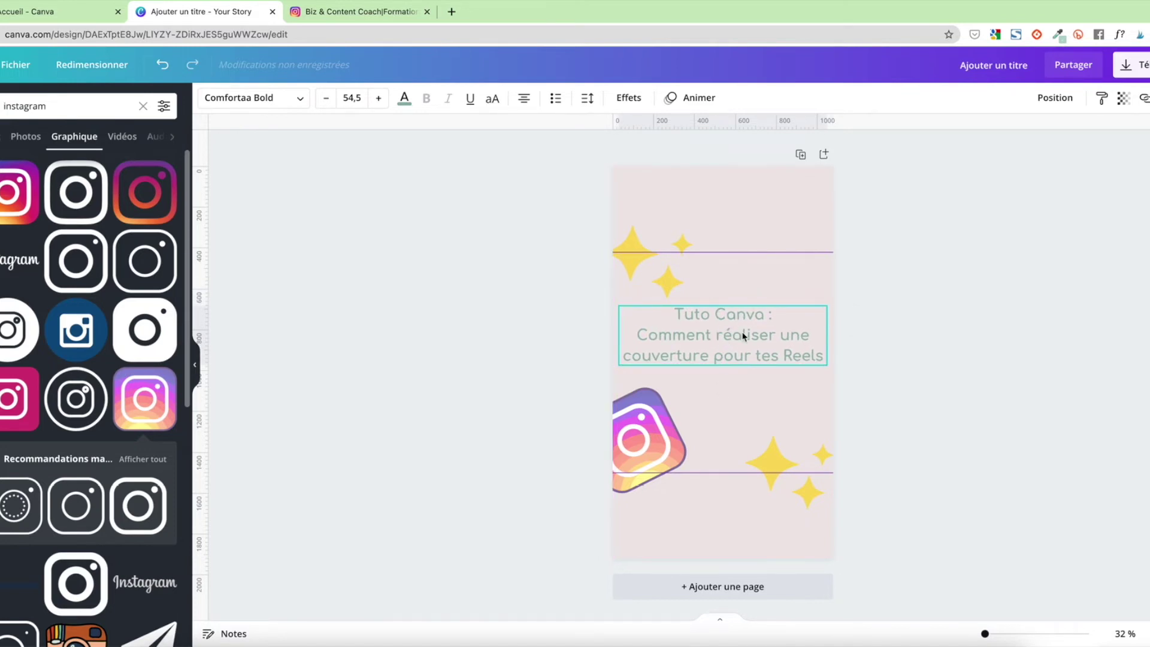
Step: Switch to the Instagram profile to examine how covers appear in the post grid, and return to the Canva design
{"action": "left_click", "coordinate": [361, 12]}
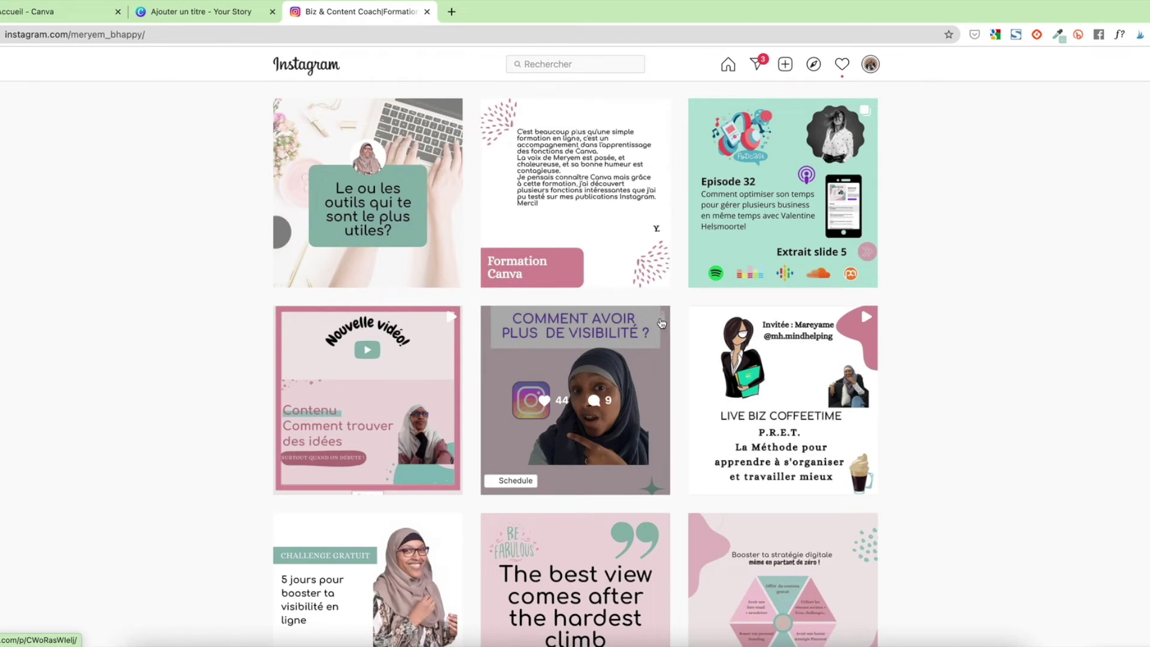
{"action": "left_click", "coordinate": [223, 12]}
{"action": "left_click", "coordinate": [560, 353]}
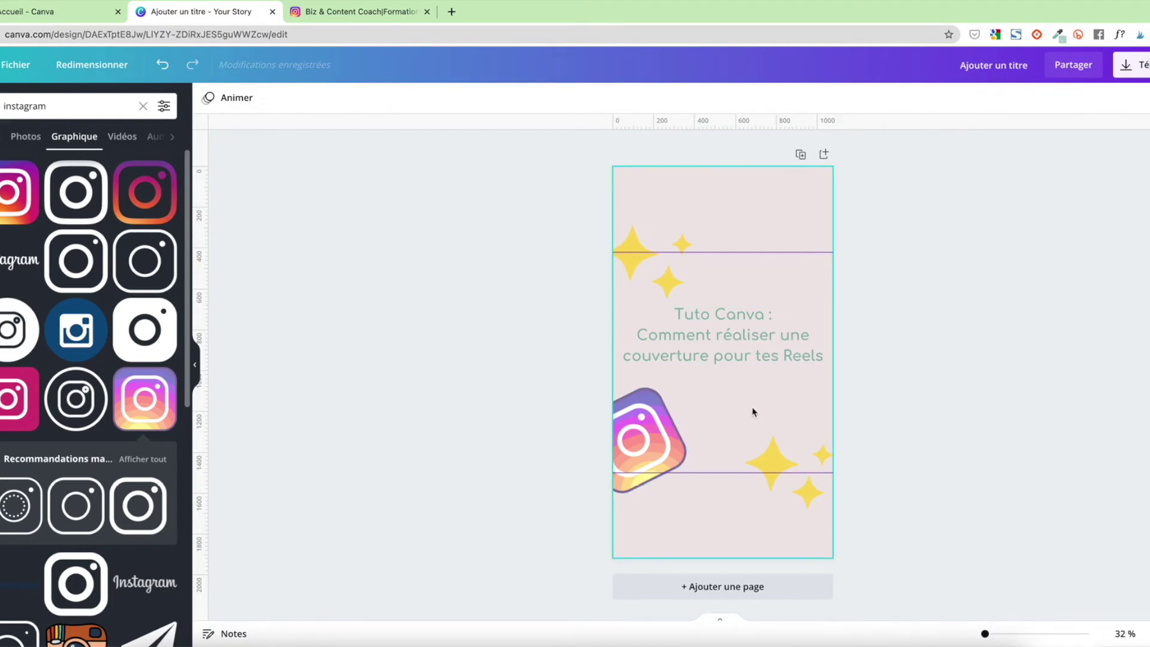
Step: Add a second page and fill it with a single-image grid from the elements
{"action": "left_click", "coordinate": [722, 589]}
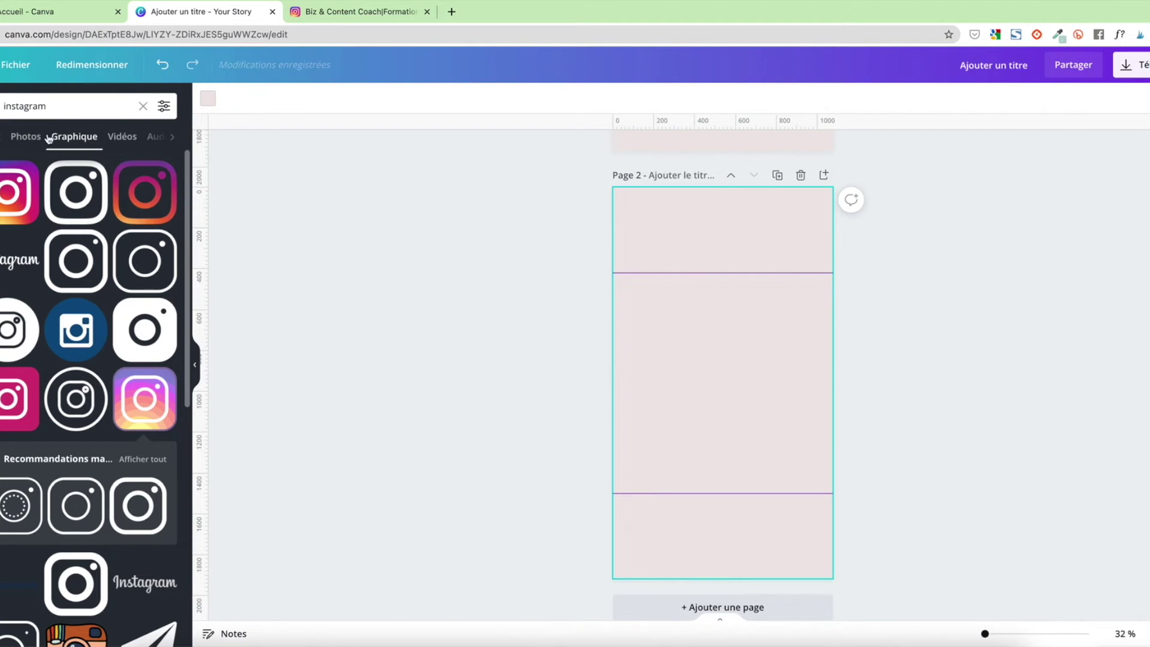
{"action": "left_click", "coordinate": [143, 106]}
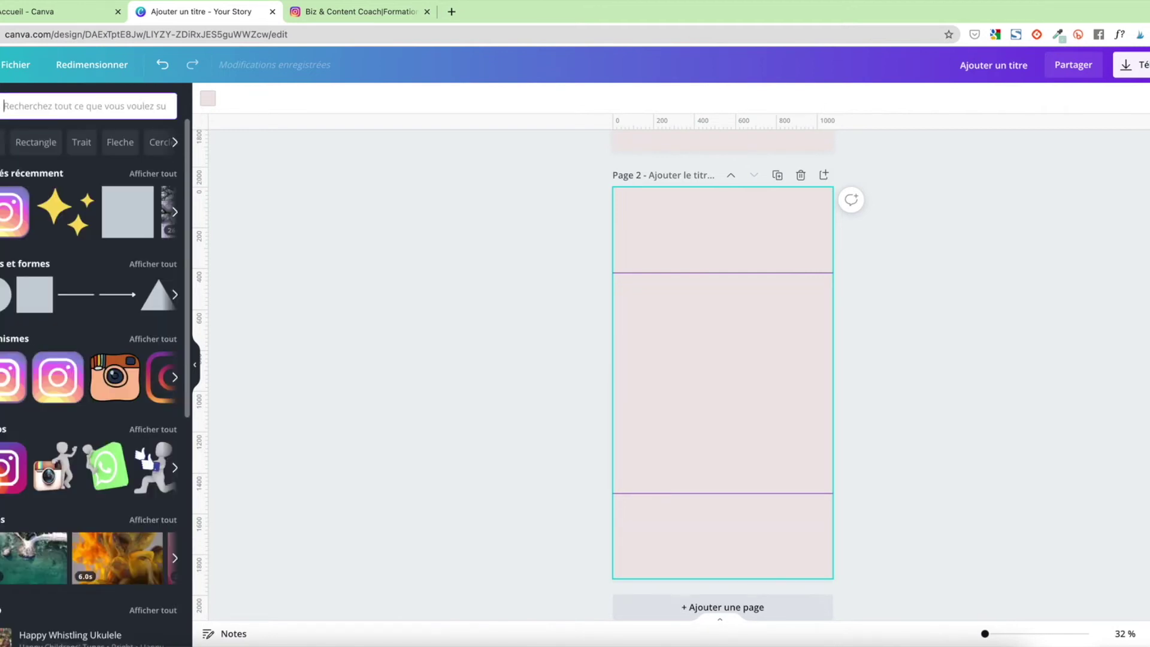
{"action": "scroll", "coordinate": [74, 359], "scroll_direction": "down", "scroll_amount": 7}
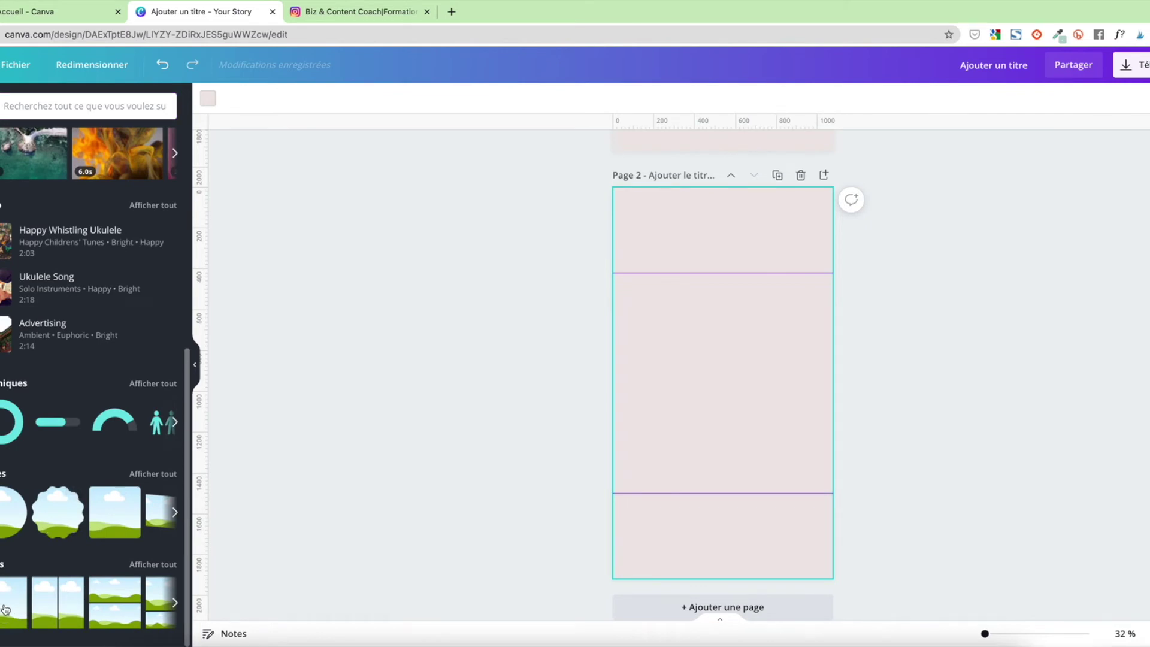
{"action": "left_click_drag", "start_coordinate": [5, 610], "coordinate": [96, 611]}
{"action": "left_click", "coordinate": [2, 599]}
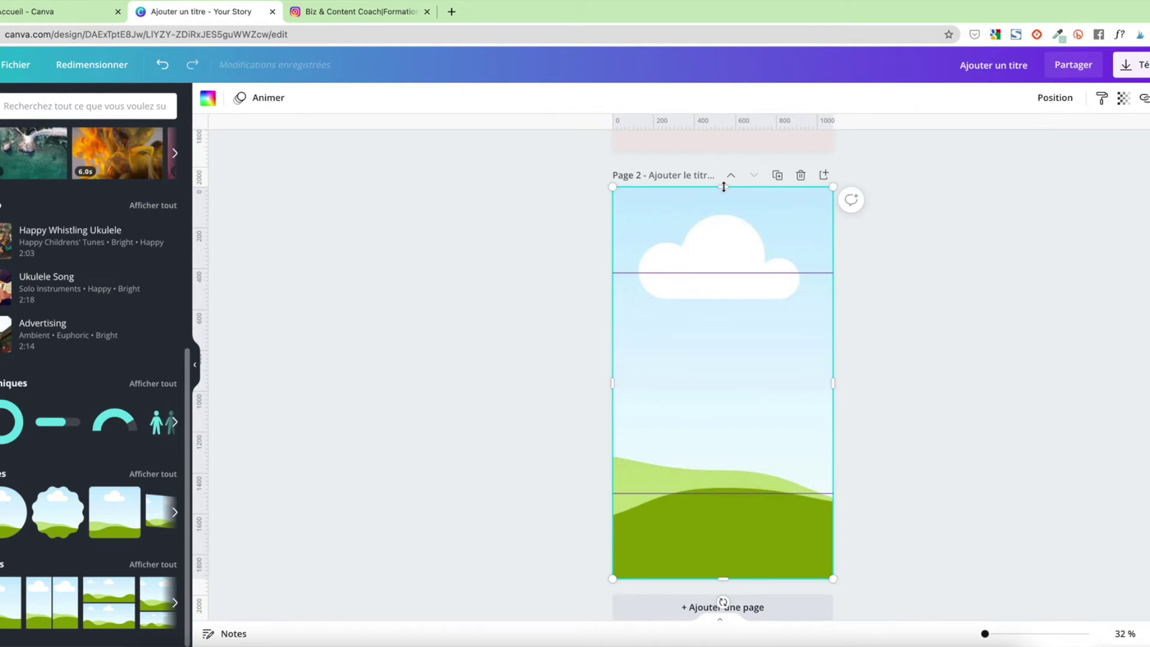
Step: Shrink the image grid vertically so its upper and lower edges meet the guides at 420 and 1500
{"action": "left_click_drag", "start_coordinate": [724, 187], "coordinate": [720, 267]}
{"action": "left_click_drag", "start_coordinate": [722, 579], "coordinate": [722, 495]}
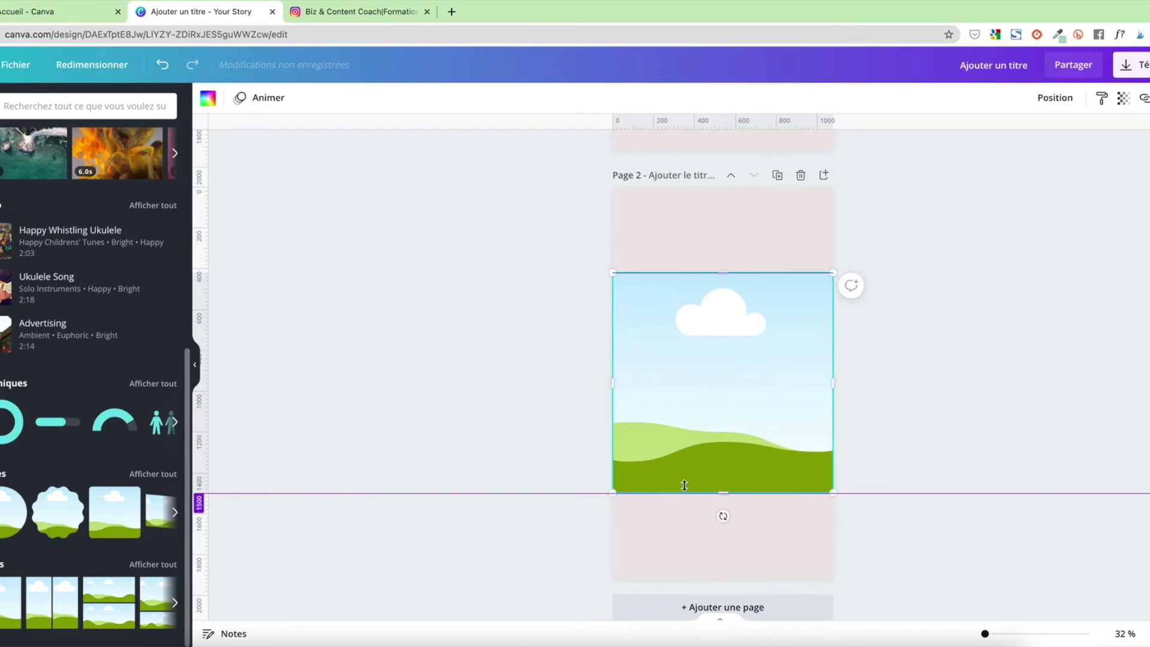
Step: Fill the image grid on page 2 with one of the uploaded portrait photos
{"action": "left_click", "coordinate": [554, 434]}
{"action": "left_click", "coordinate": [680, 373]}
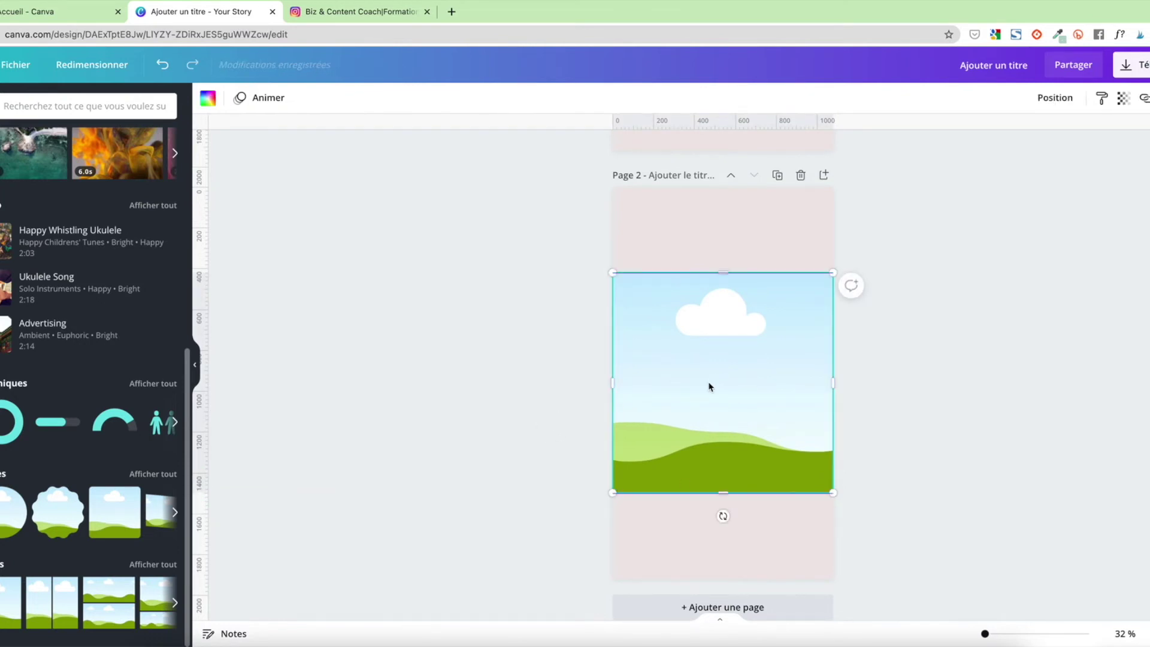
{"action": "left_click", "coordinate": [0, 199]}
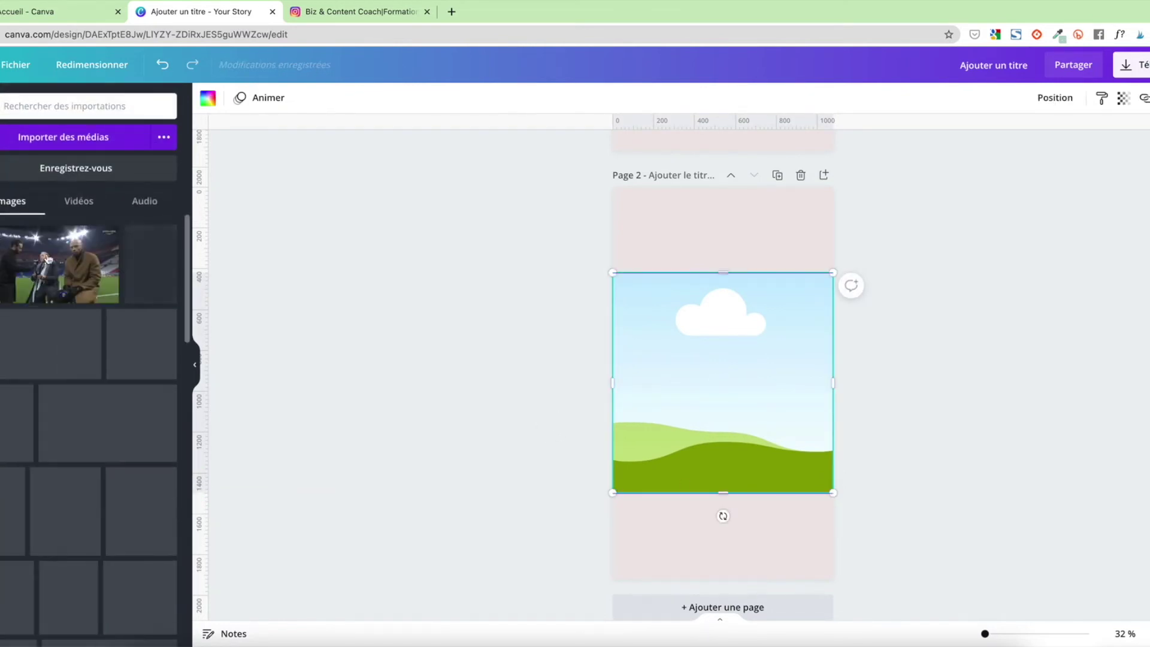
{"action": "scroll", "coordinate": [111, 280], "scroll_direction": "down", "scroll_amount": 10}
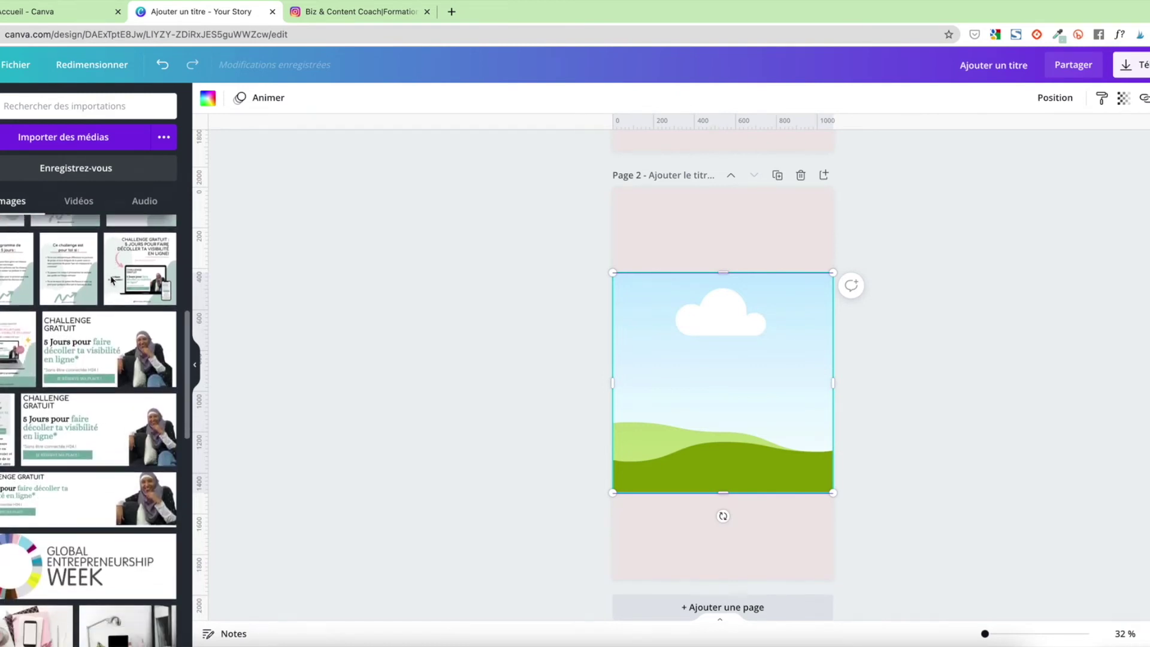
{"action": "scroll", "coordinate": [112, 281], "scroll_direction": "down", "scroll_amount": 4}
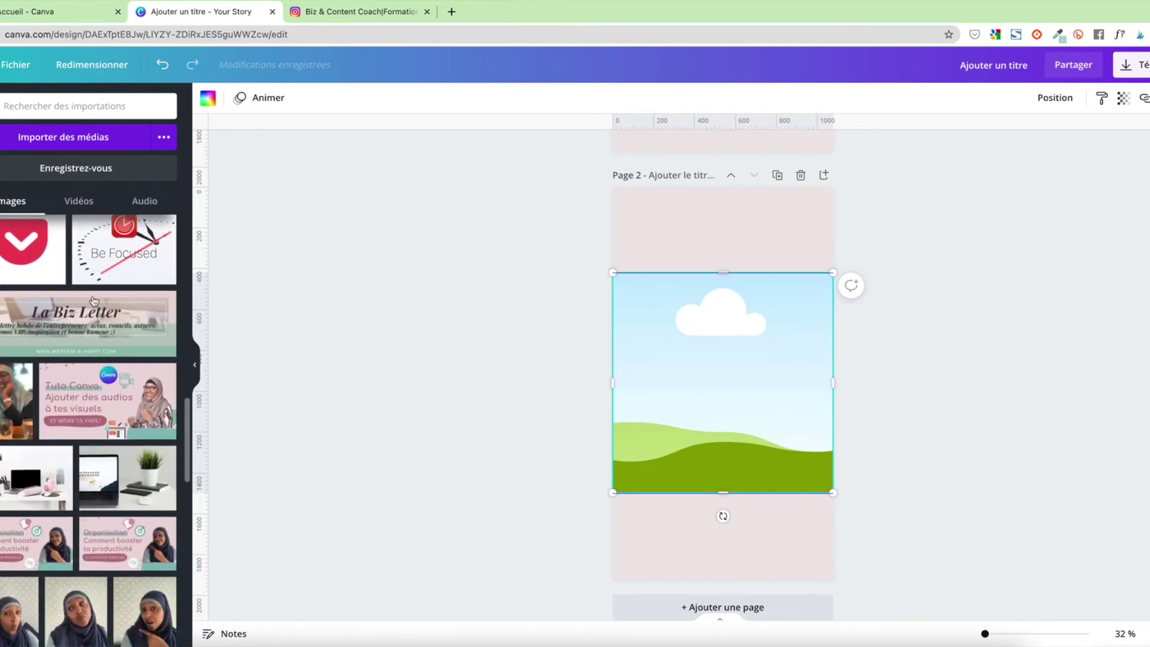
{"action": "scroll", "coordinate": [3, 397], "scroll_direction": "down", "scroll_amount": 3}
{"action": "left_click_drag", "start_coordinate": [70, 517], "coordinate": [722, 396]}
{"action": "left_click", "coordinate": [444, 391]}
{"action": "left_click", "coordinate": [750, 354]}
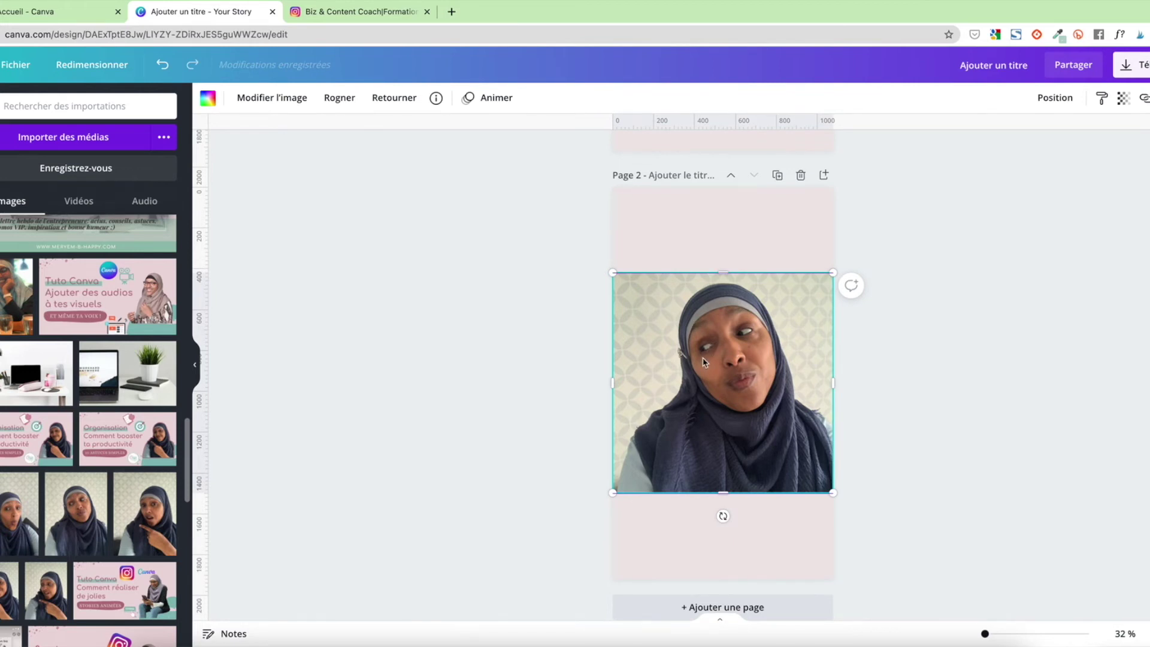
Step: Shrink the image grid to about 680 px square on the lower guide, and centre it horizontally without its photo
{"action": "left_click", "coordinate": [615, 274]}
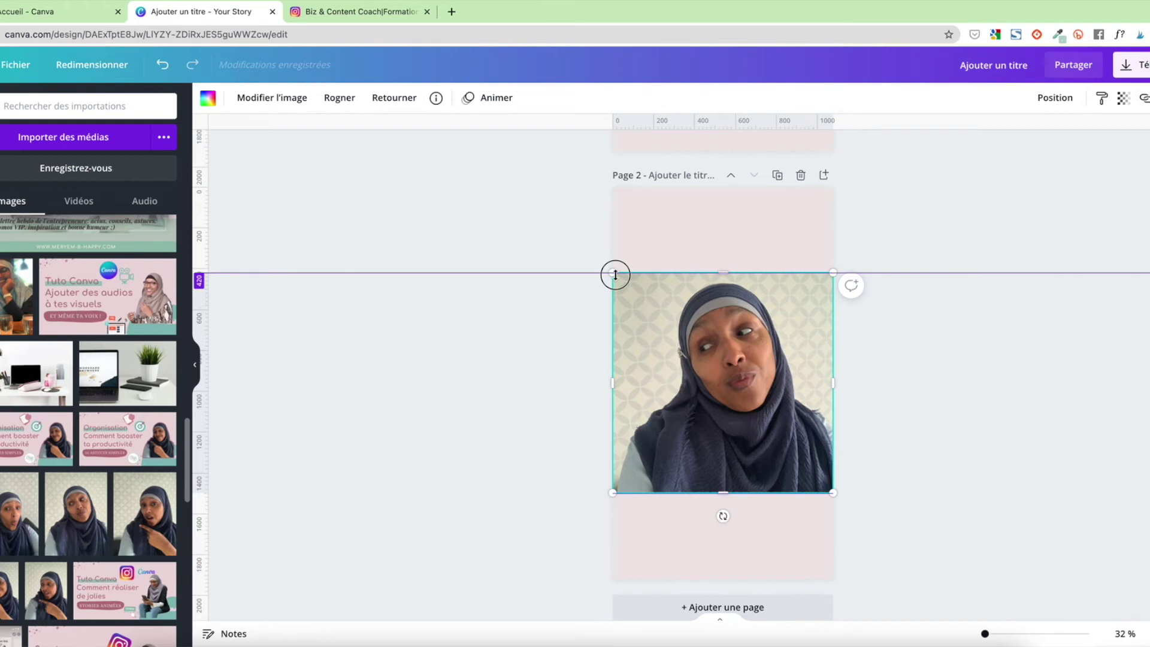
{"action": "left_click_drag", "start_coordinate": [613, 277], "coordinate": [694, 354]}
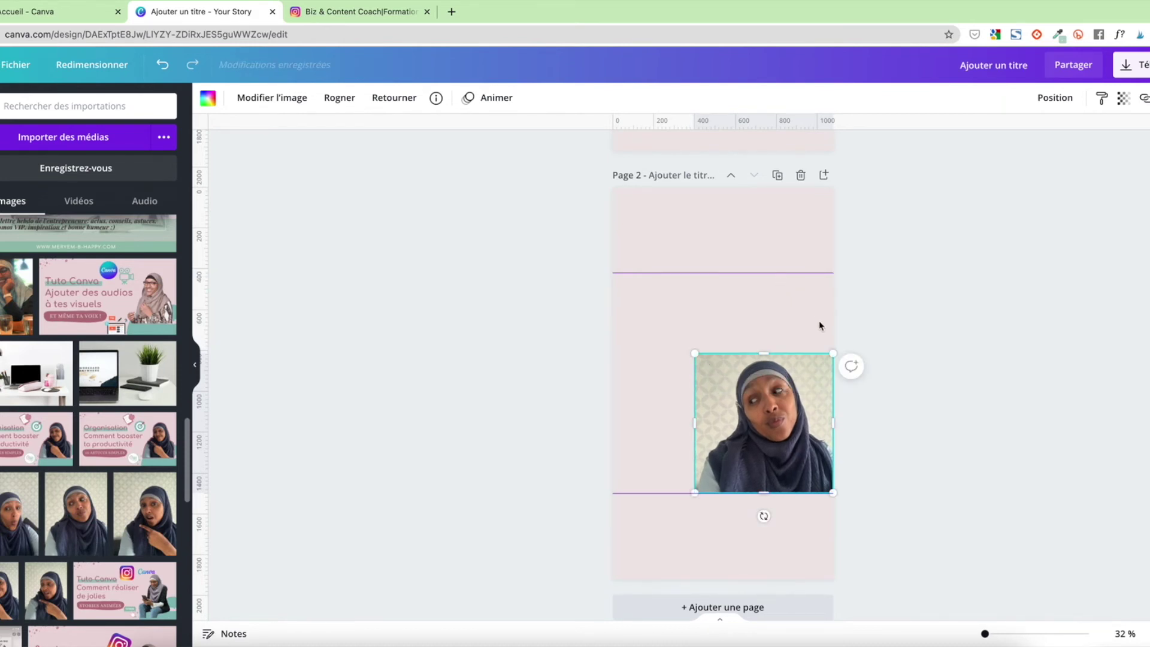
{"action": "left_click", "coordinate": [790, 310]}
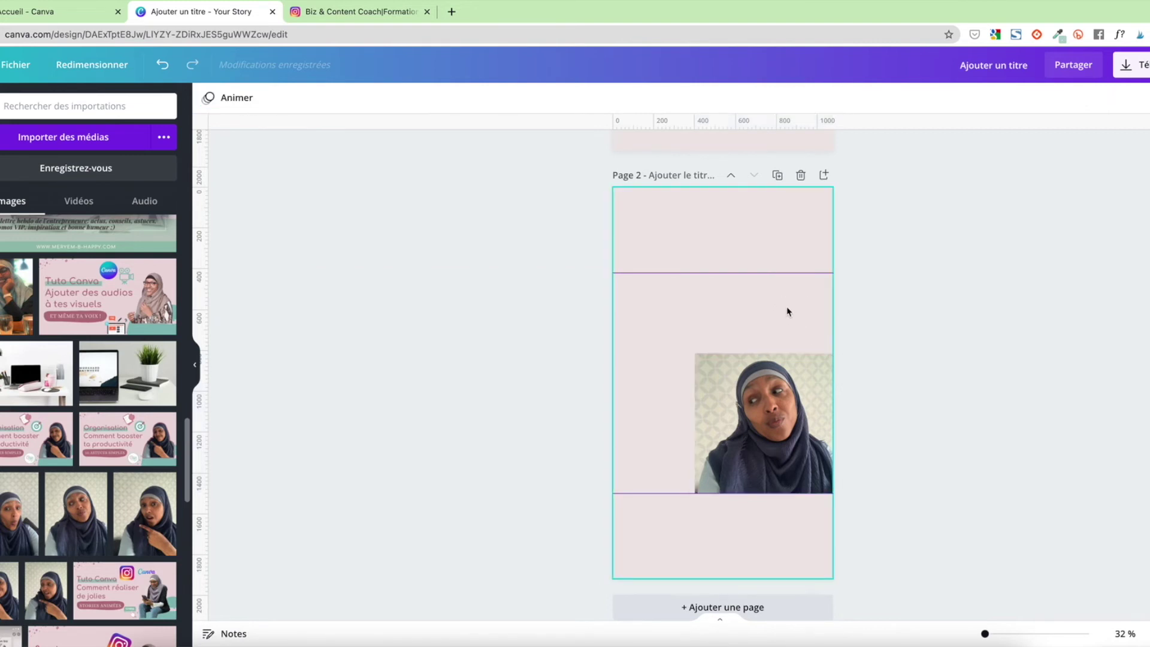
{"action": "left_click_drag", "start_coordinate": [746, 400], "coordinate": [663, 400]}
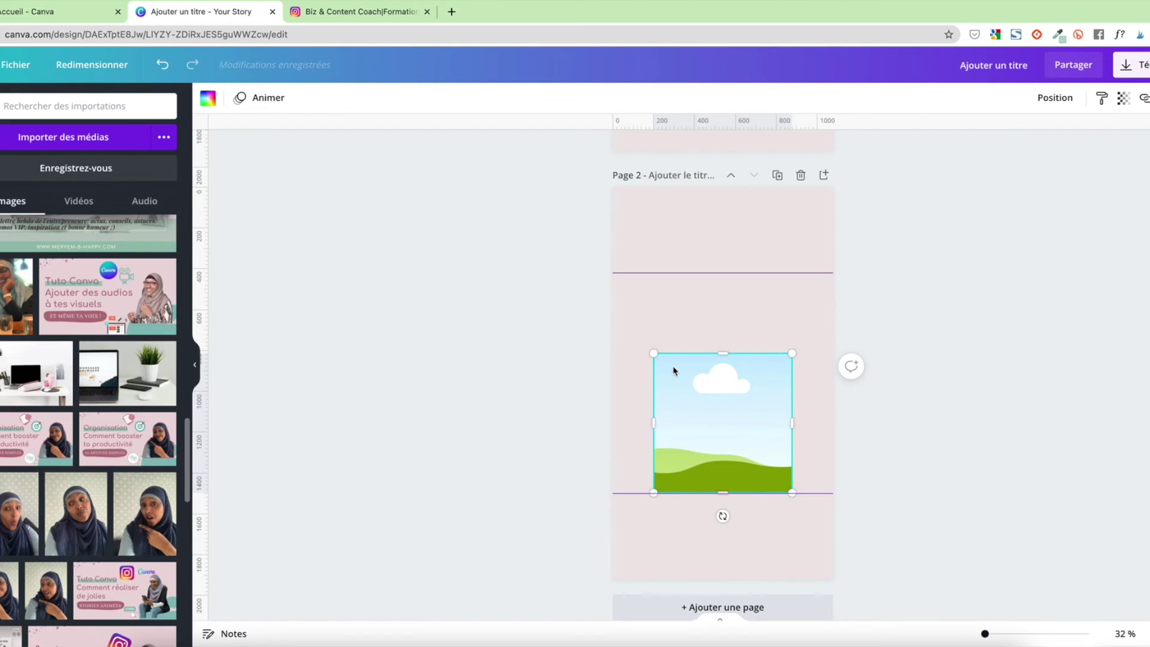
Step: Compare the cover layout on page 1 with the image grid on page 2 relative to the guides
{"action": "scroll", "coordinate": [676, 369], "scroll_direction": "up", "scroll_amount": 6}
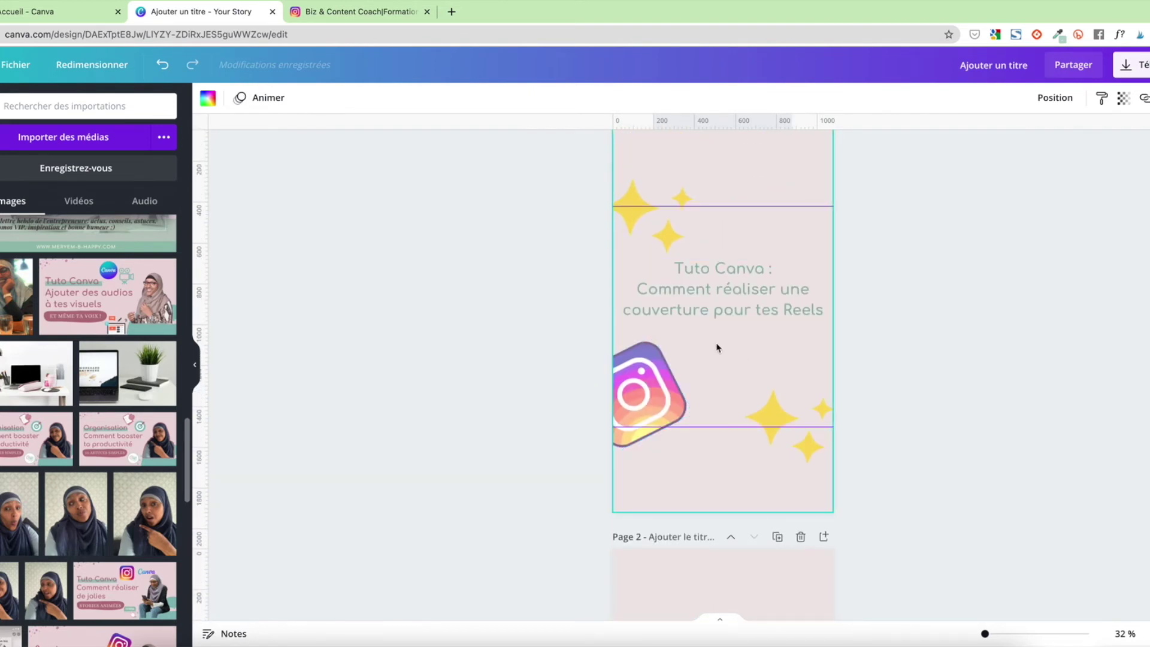
{"action": "scroll", "coordinate": [719, 347], "scroll_direction": "down", "scroll_amount": 6}
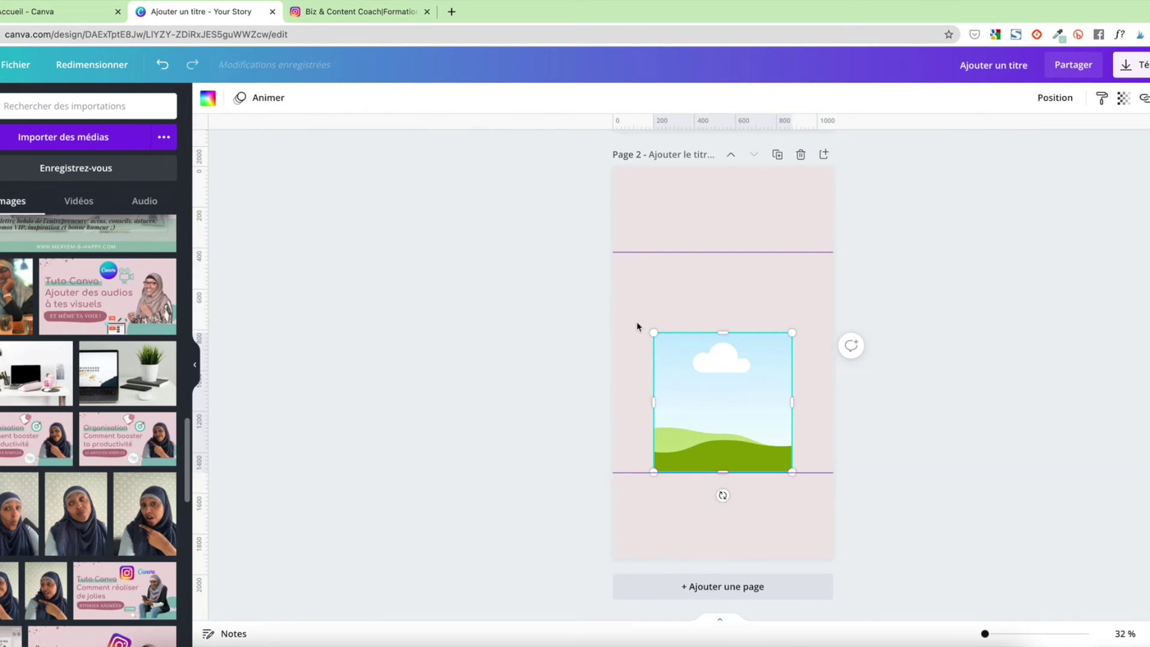
{"action": "scroll", "coordinate": [648, 449], "scroll_direction": "up", "scroll_amount": 1}
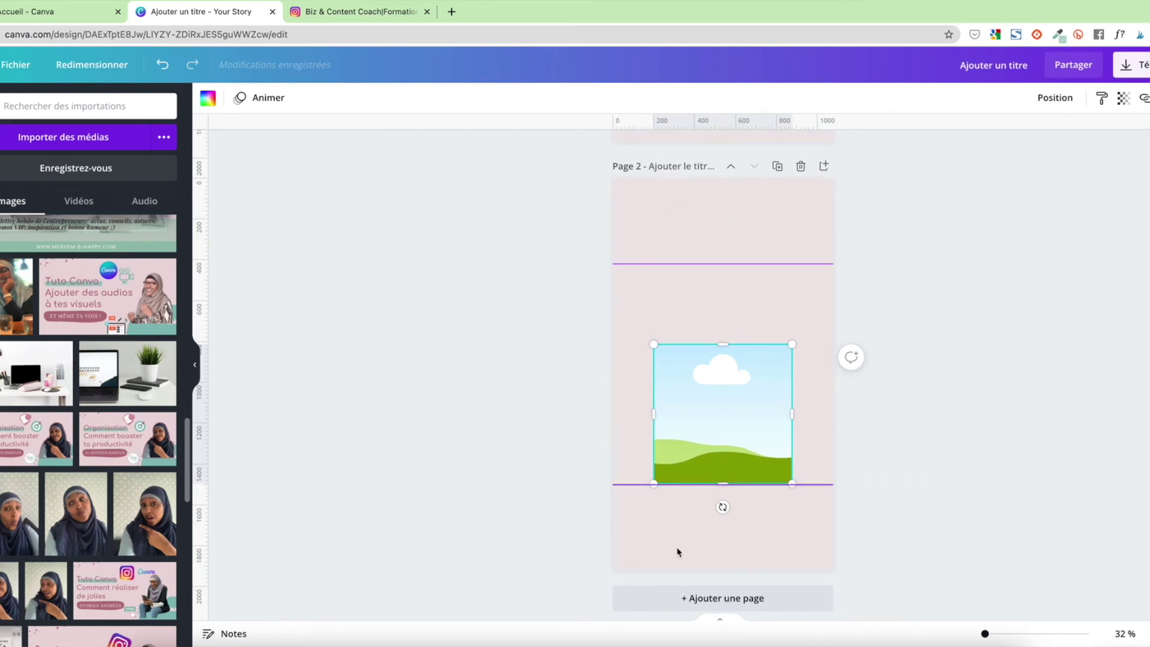
{"action": "left_click", "coordinate": [620, 354]}
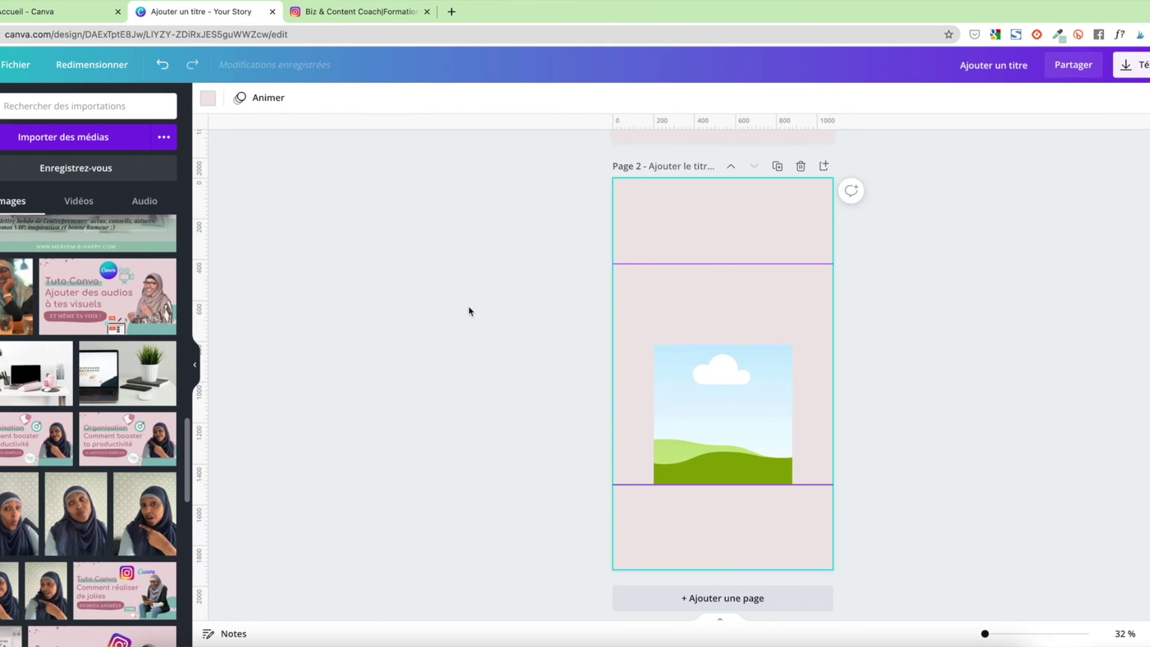
Step: Return to page 1 and review the file's display options for rulers and guides without changing them
{"action": "scroll", "coordinate": [469, 311], "scroll_direction": "up", "scroll_amount": 7}
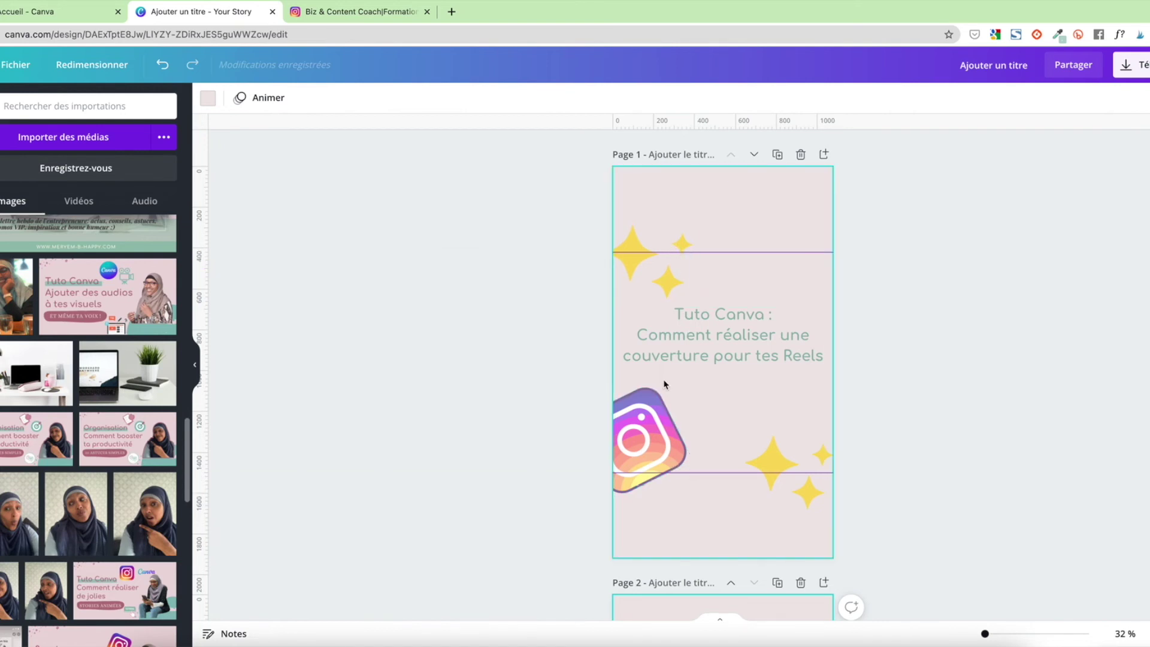
{"action": "left_click", "coordinate": [15, 66]}
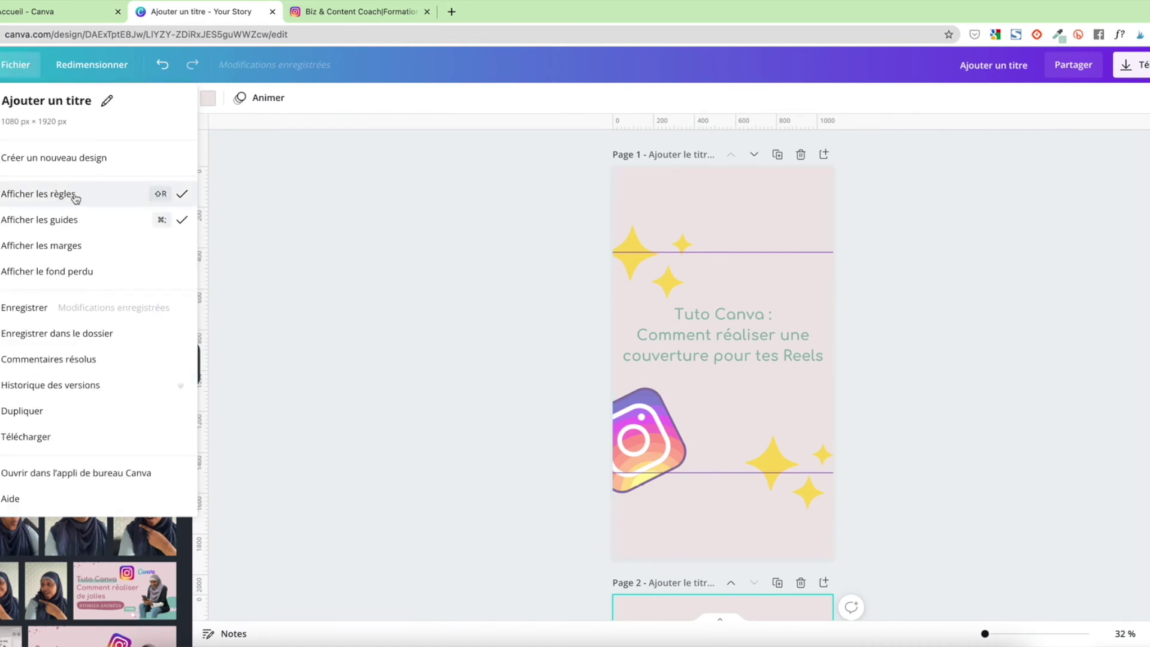
{"action": "left_click", "coordinate": [366, 230]}
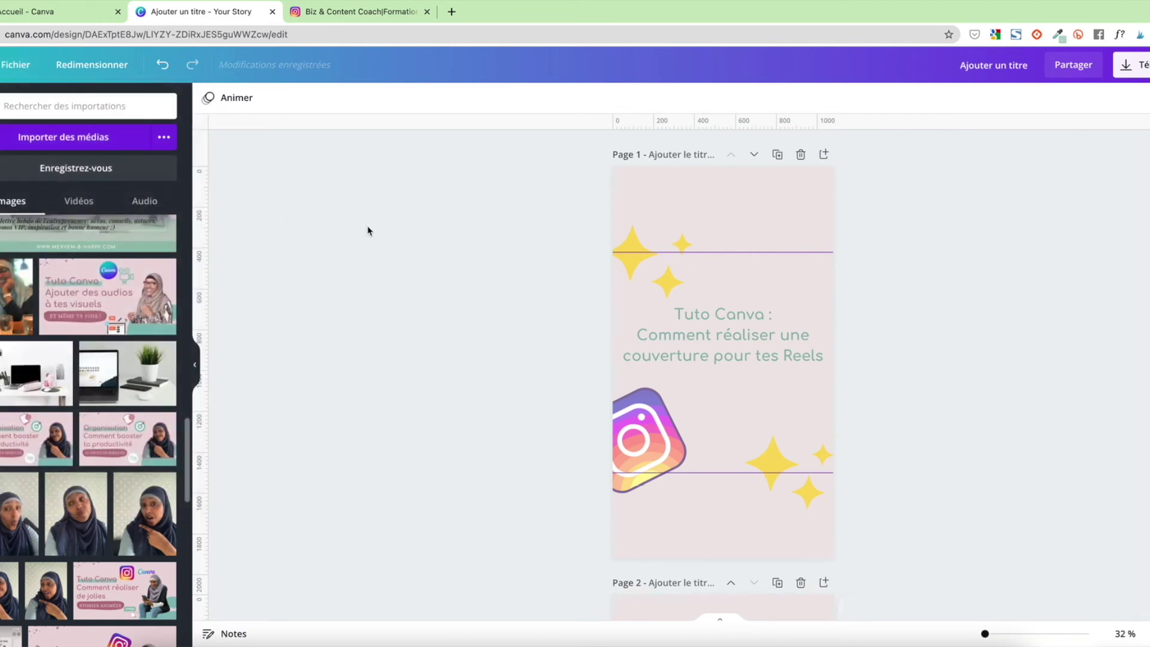